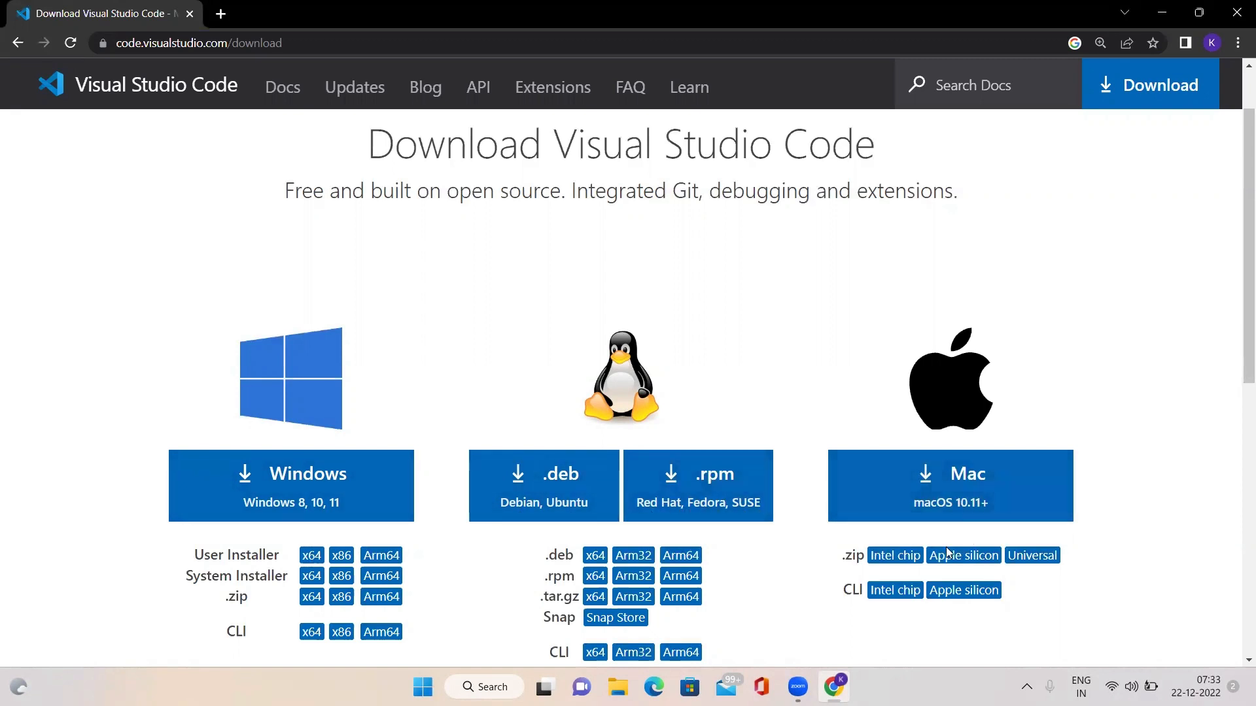
Step: Download the x64 Windows User Installer of Visual Studio Code and launch the downloaded setup file
scroll(748, 443, down, 3)
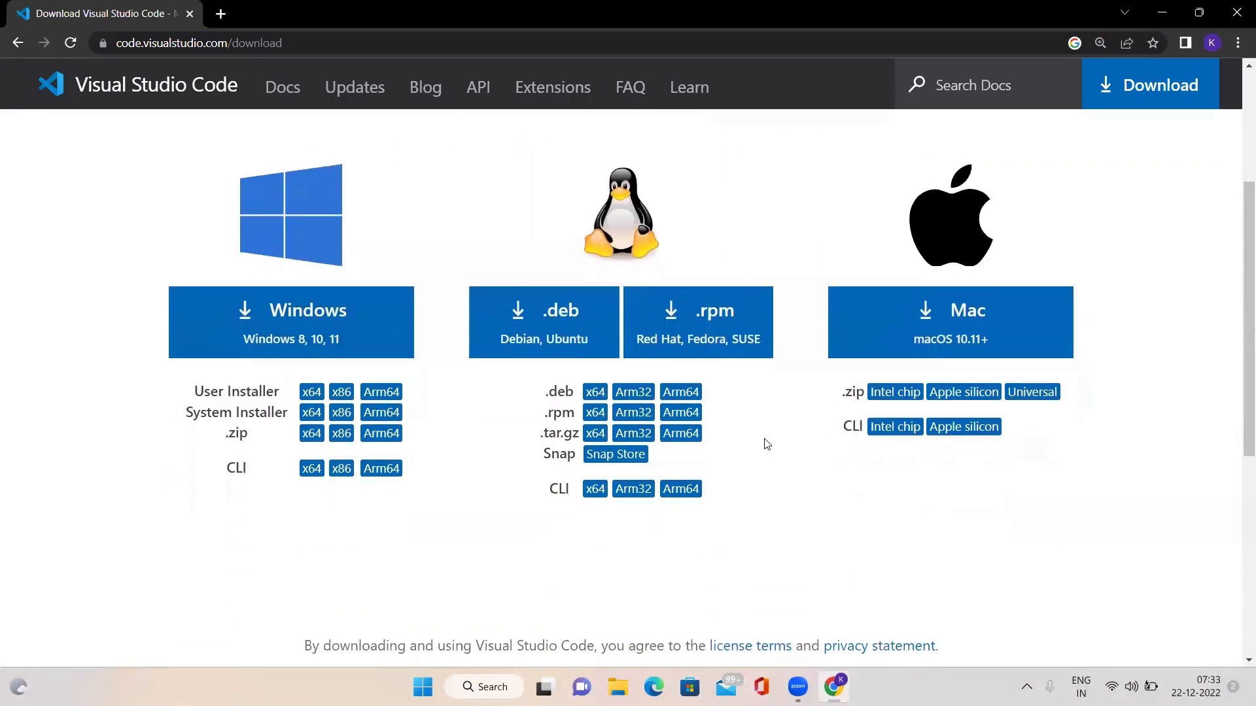
scroll(752, 412, up, 1)
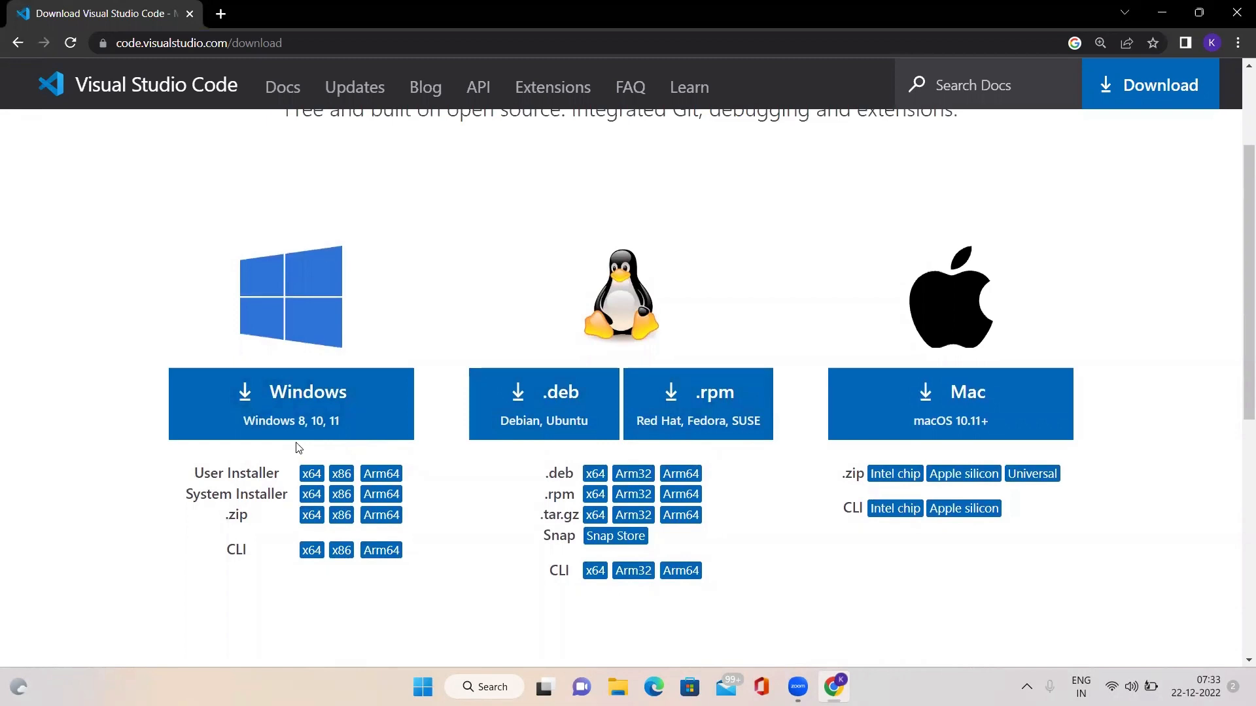
click(312, 474)
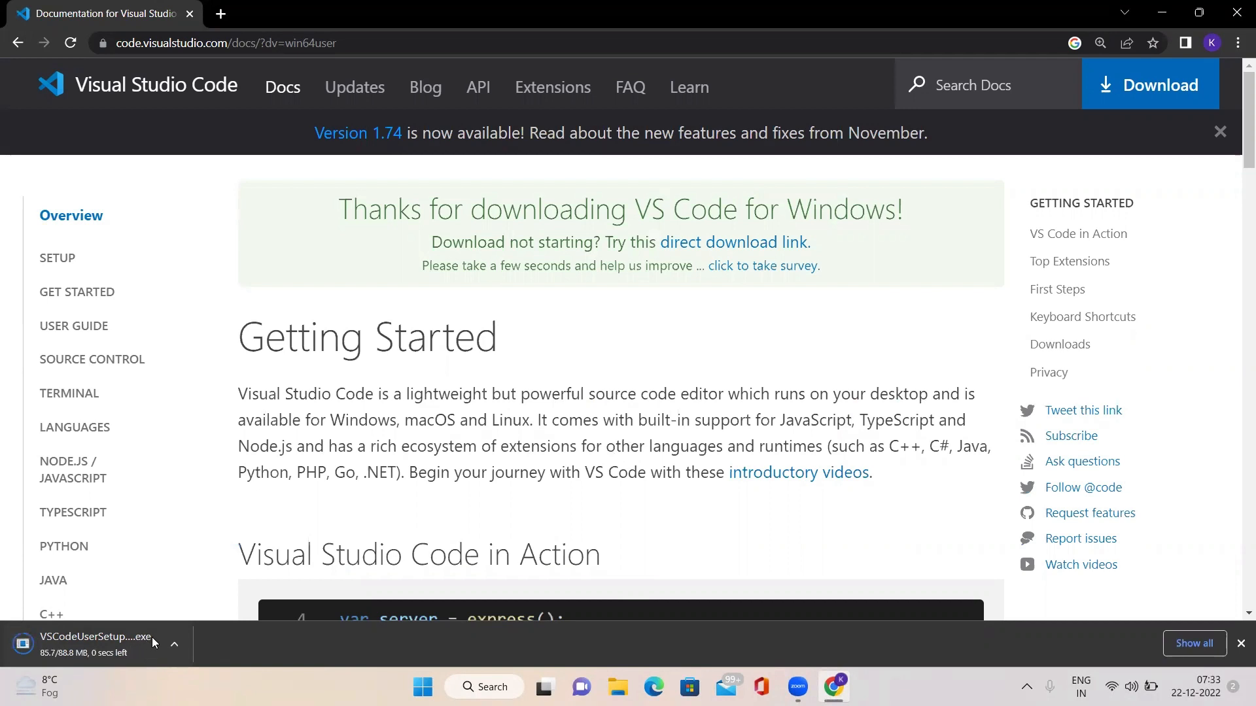
click(130, 648)
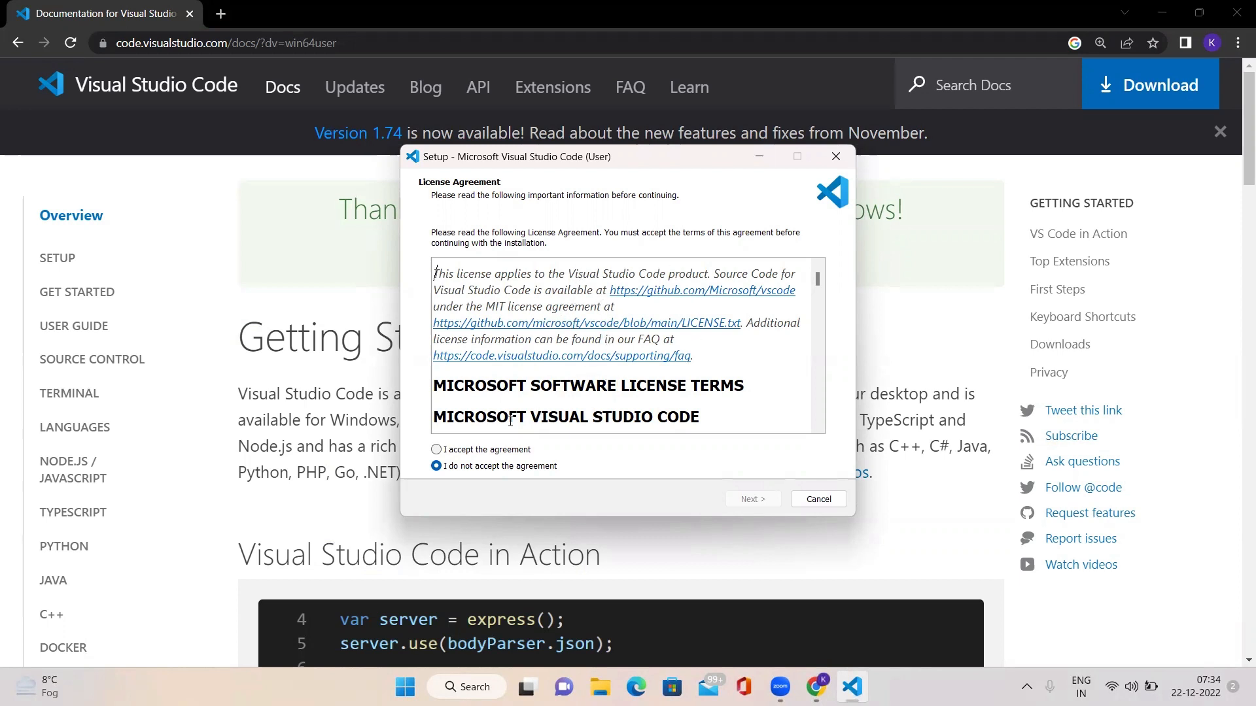
Step: Accept the license agreement and continue with the default destination location and Start Menu folder
click(437, 451)
click(744, 501)
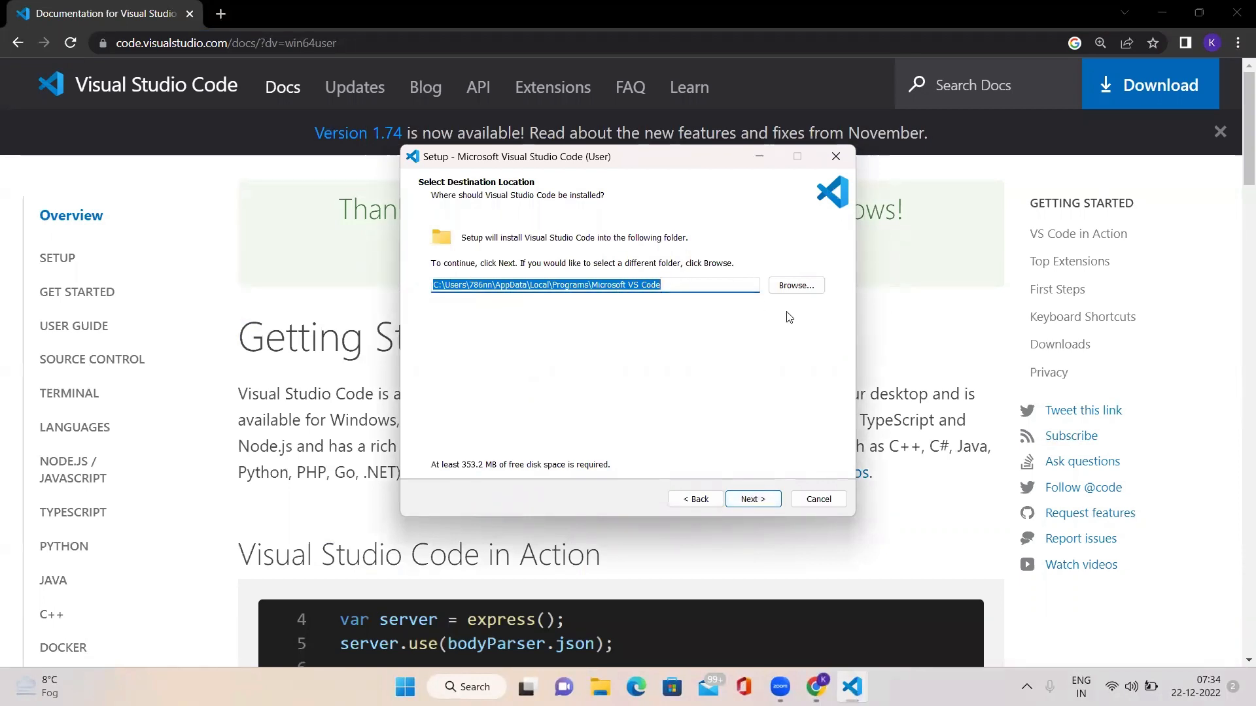
click(752, 499)
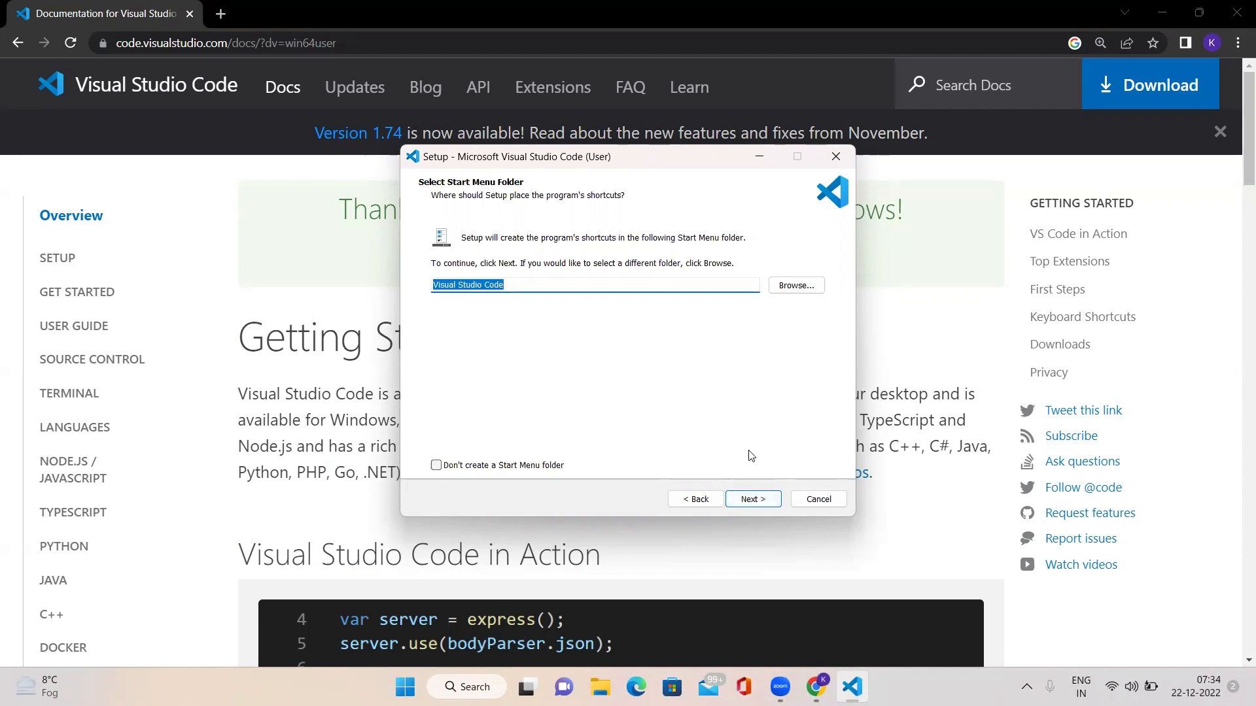
click(753, 499)
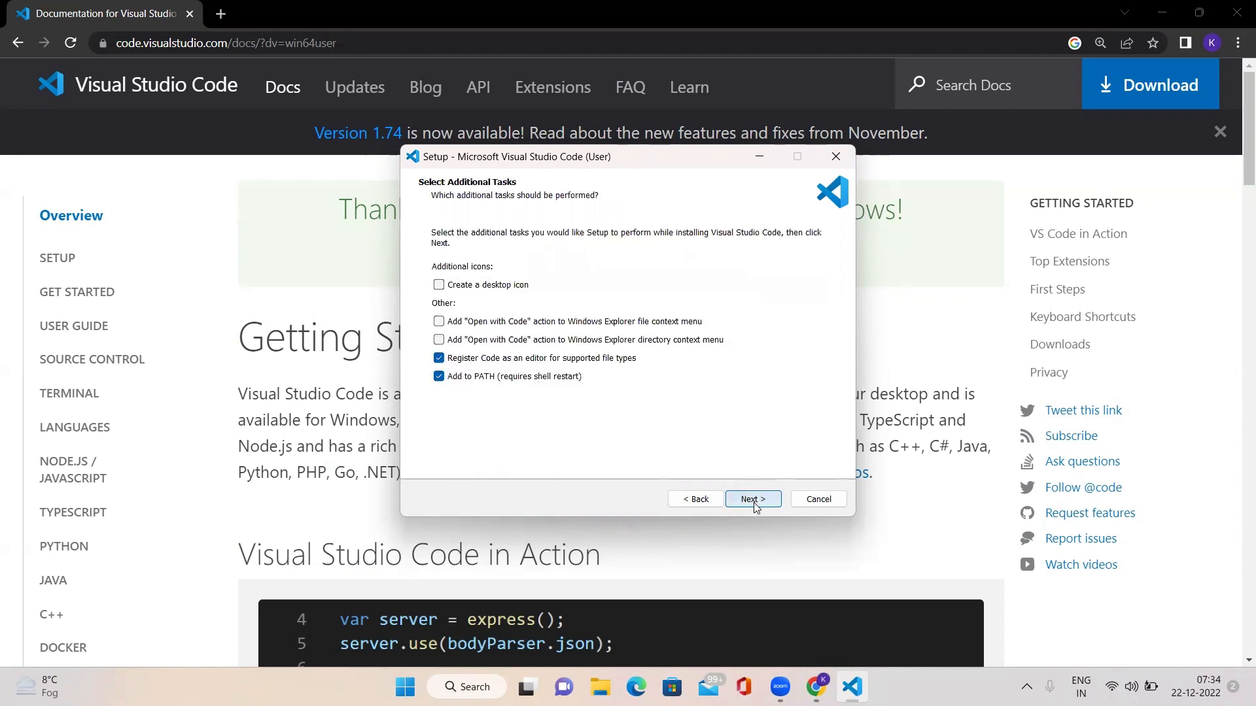
Step: Enable the desktop icon and both "Open with Code" context menu actions, then start the installation
click(438, 284)
click(438, 321)
click(438, 340)
click(769, 502)
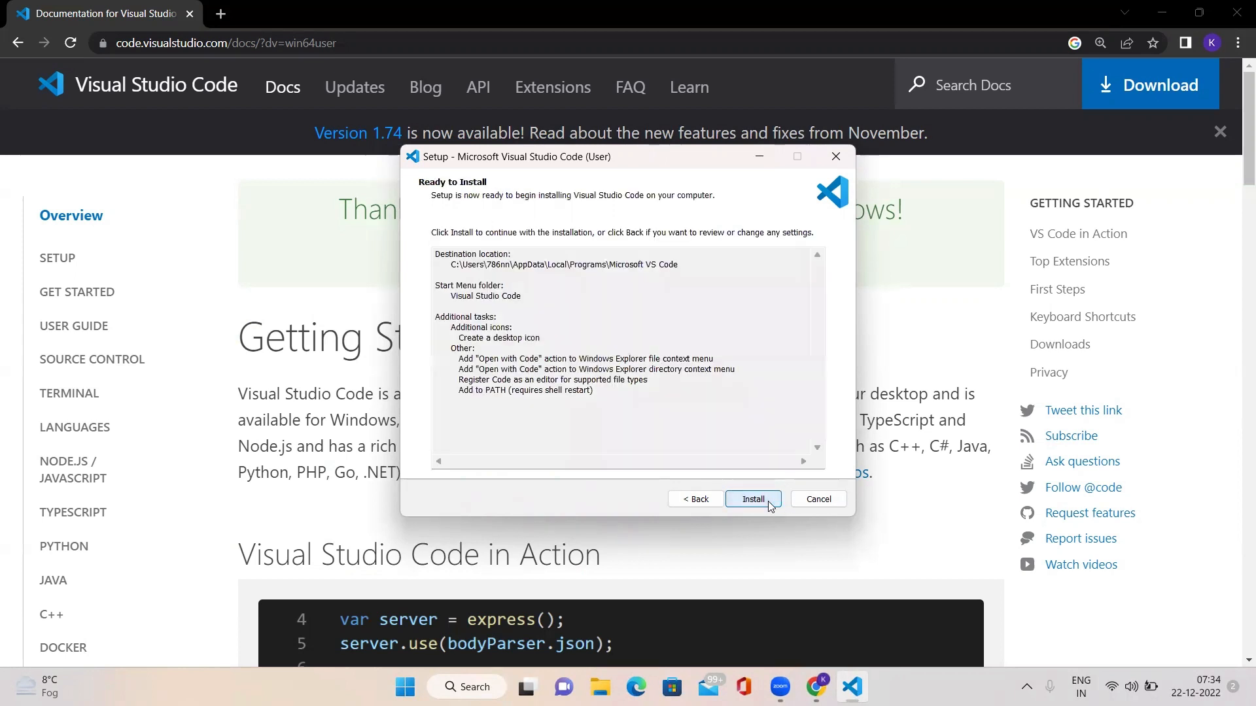
click(768, 501)
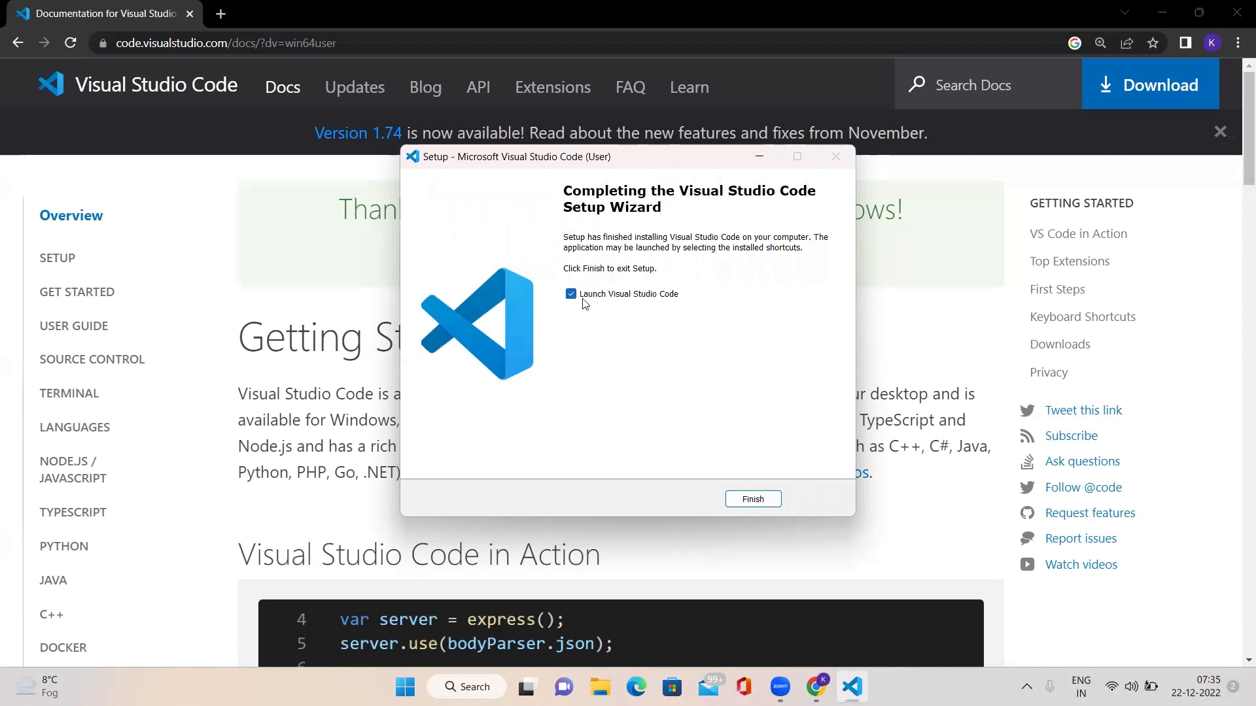
Step: Finish the setup with Launch Visual Studio Code enabled and close the first.html file in the editor
click(759, 502)
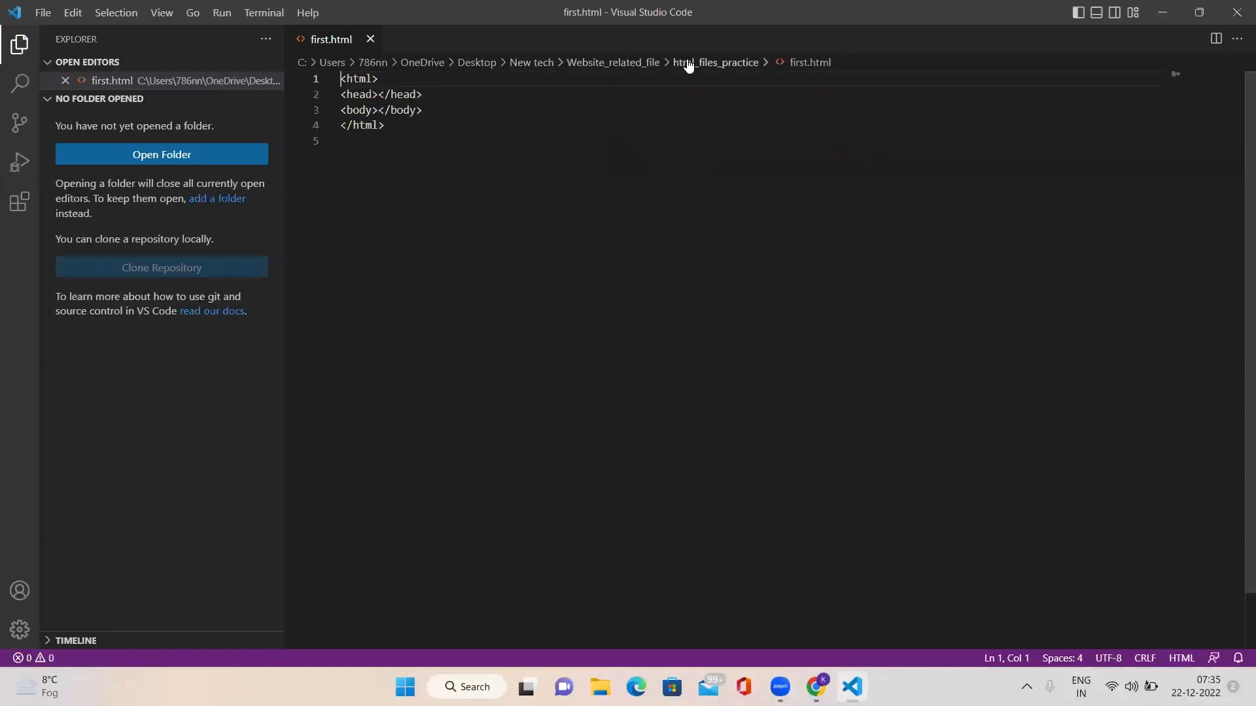
click(370, 39)
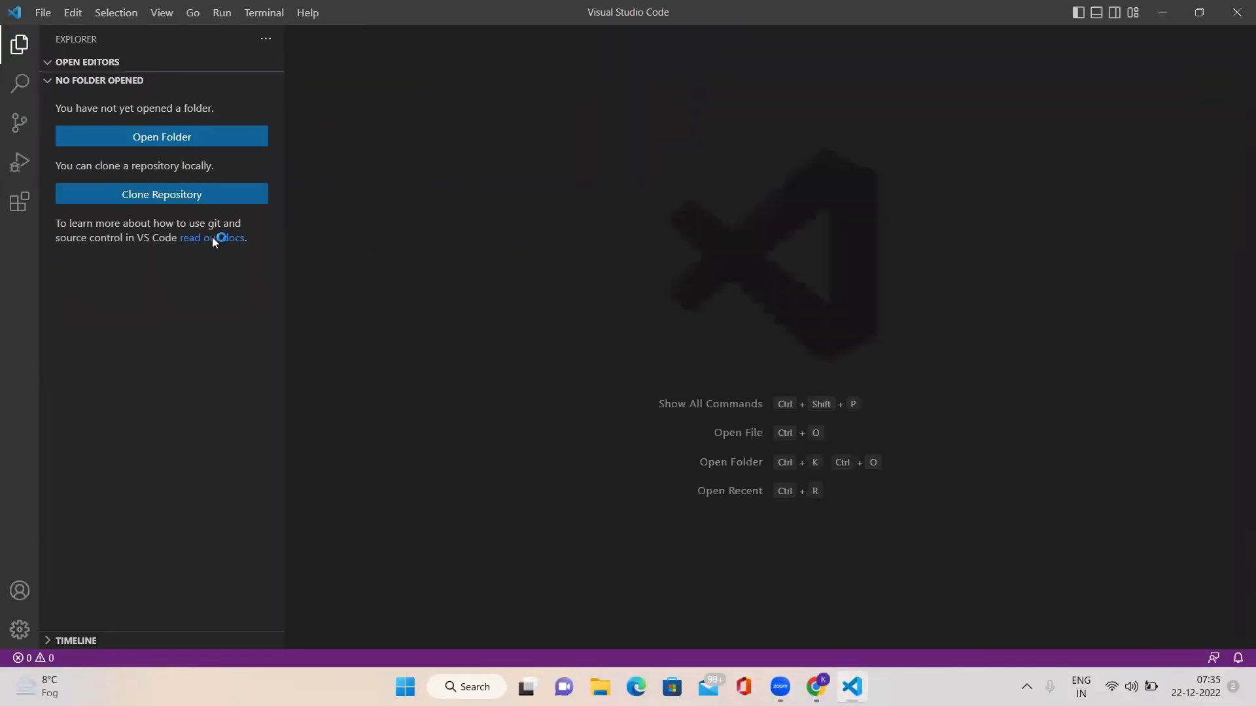
click(134, 138)
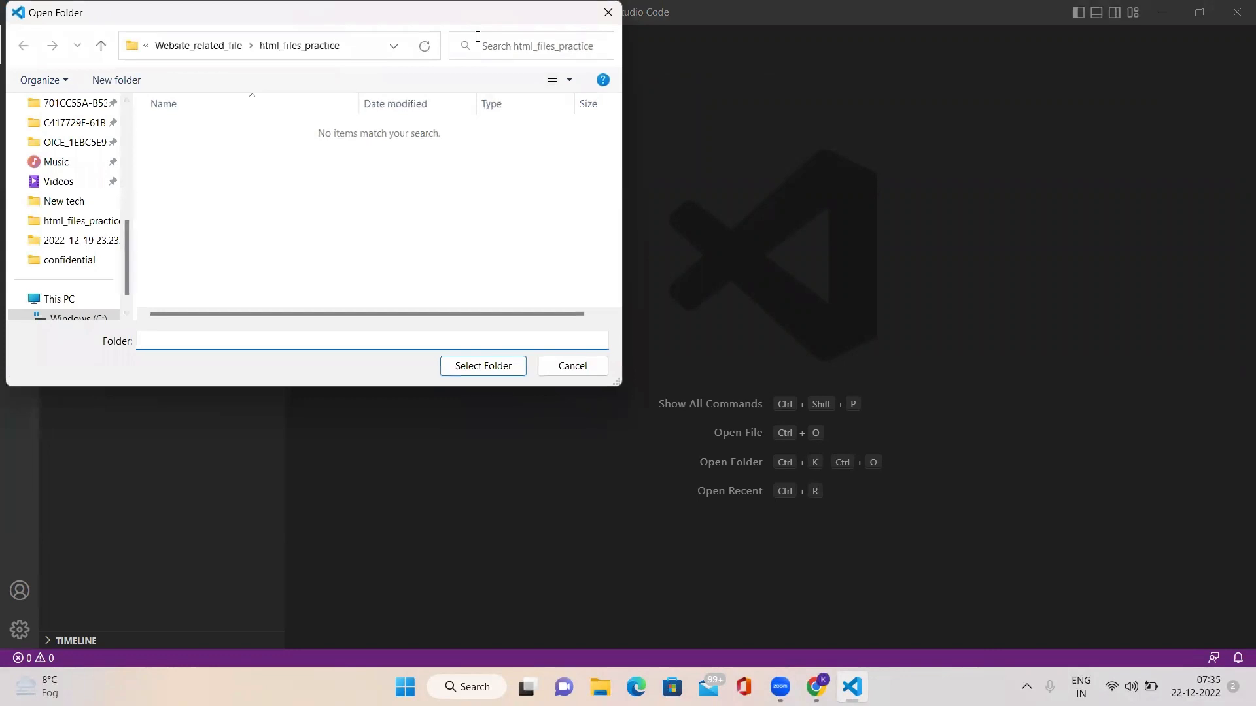
click(607, 12)
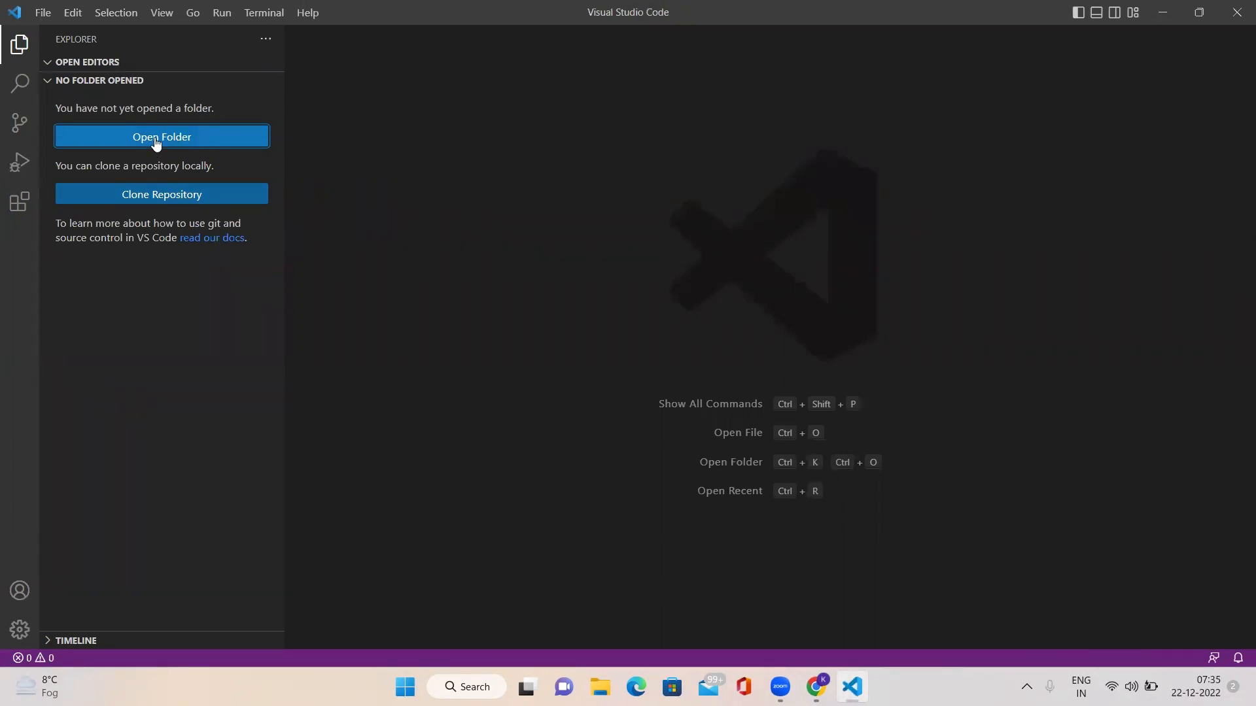
Step: Create a new folder on the Windows desktop, keeping the default name "New folder"
click(1253, 686)
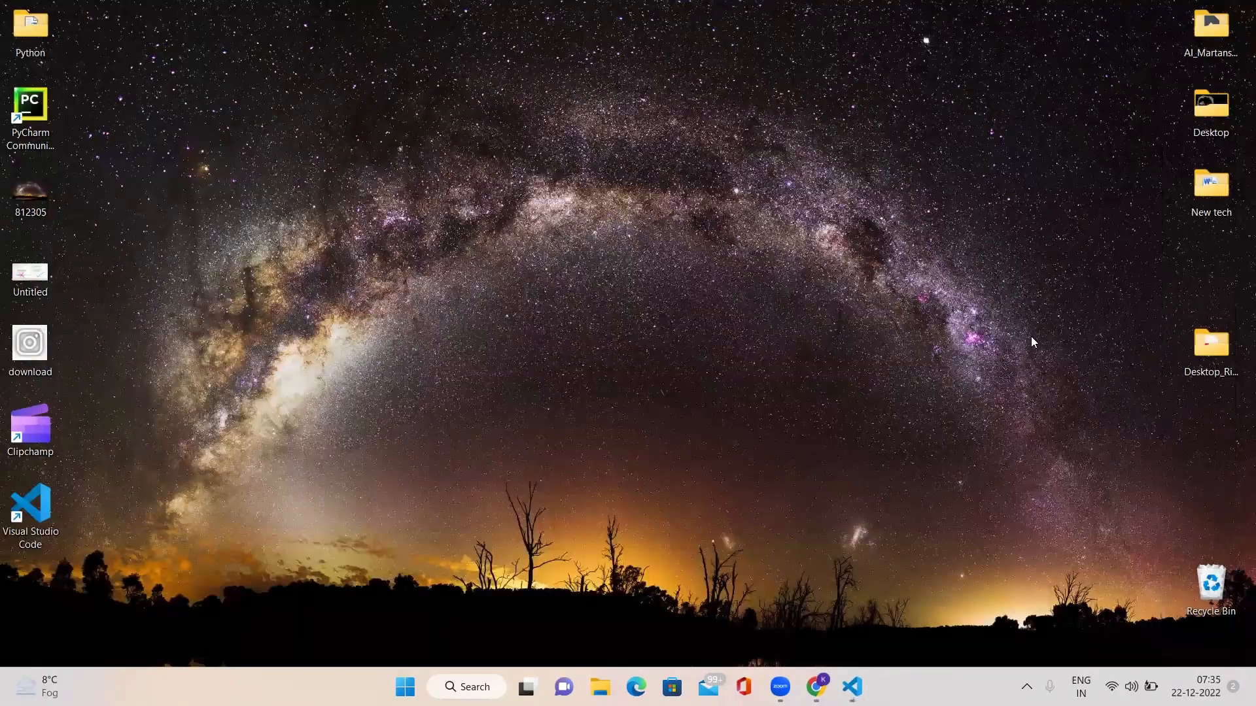
right_click(1031, 342)
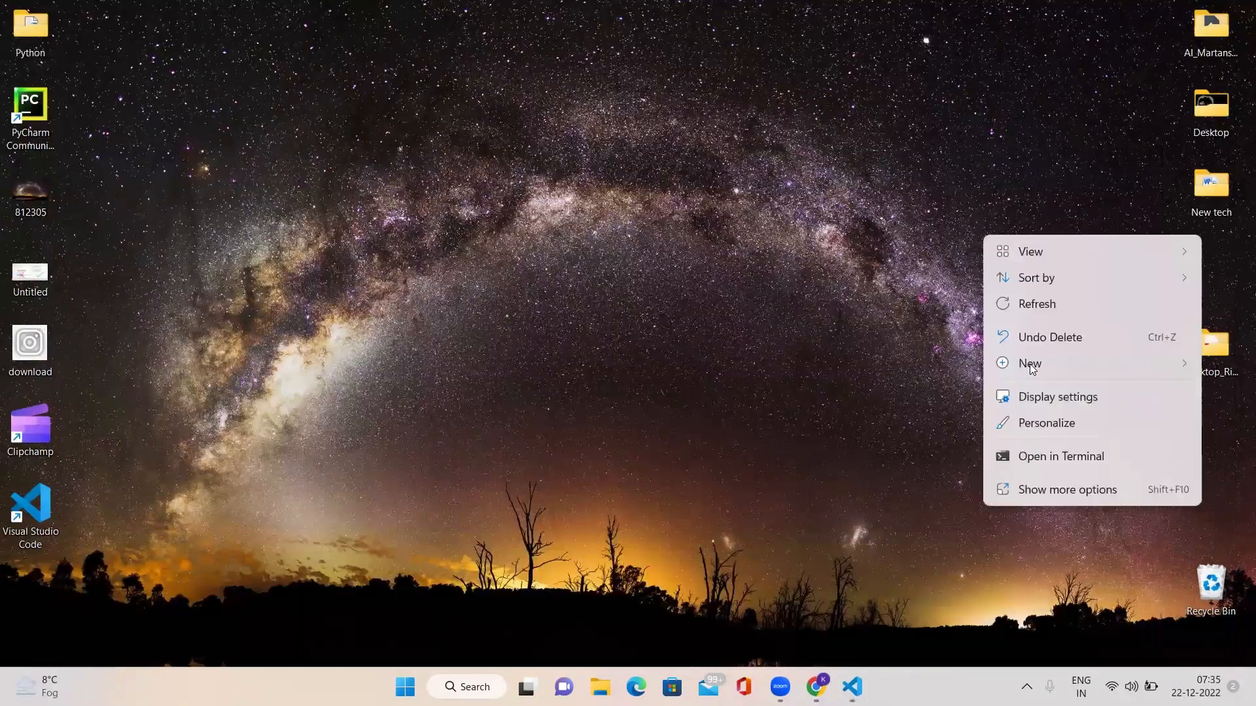
mouse_move(1029, 364)
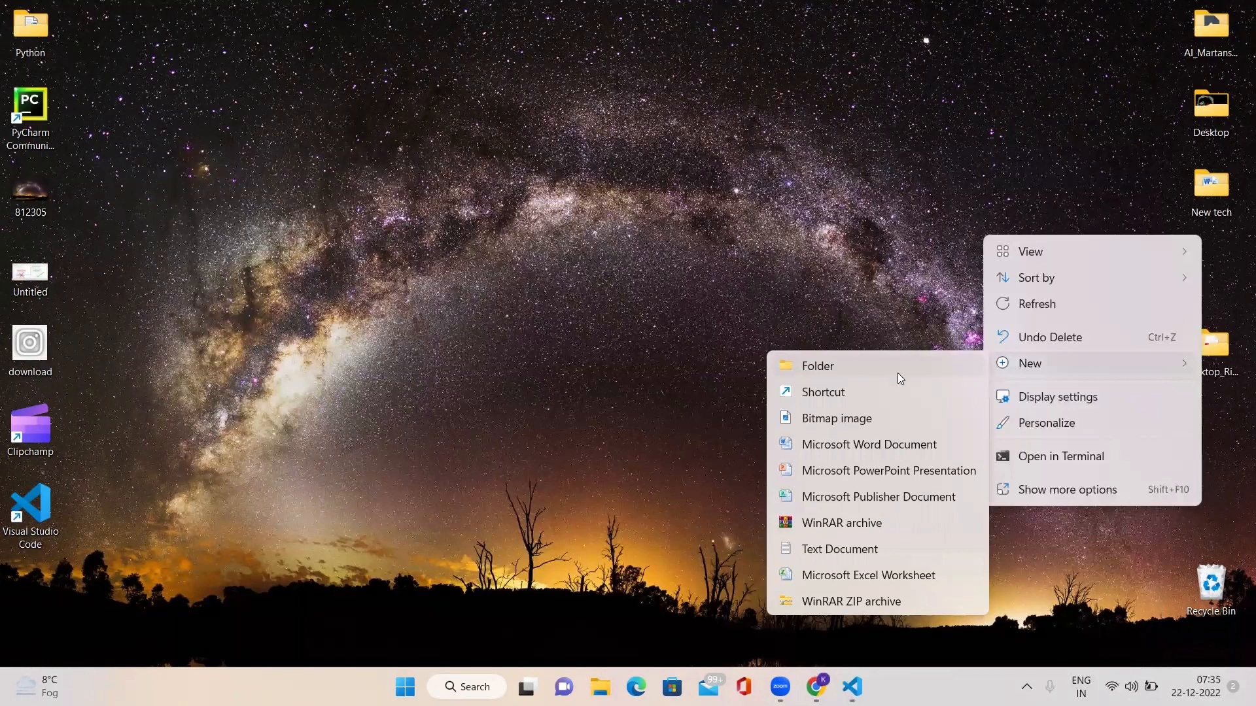
click(975, 366)
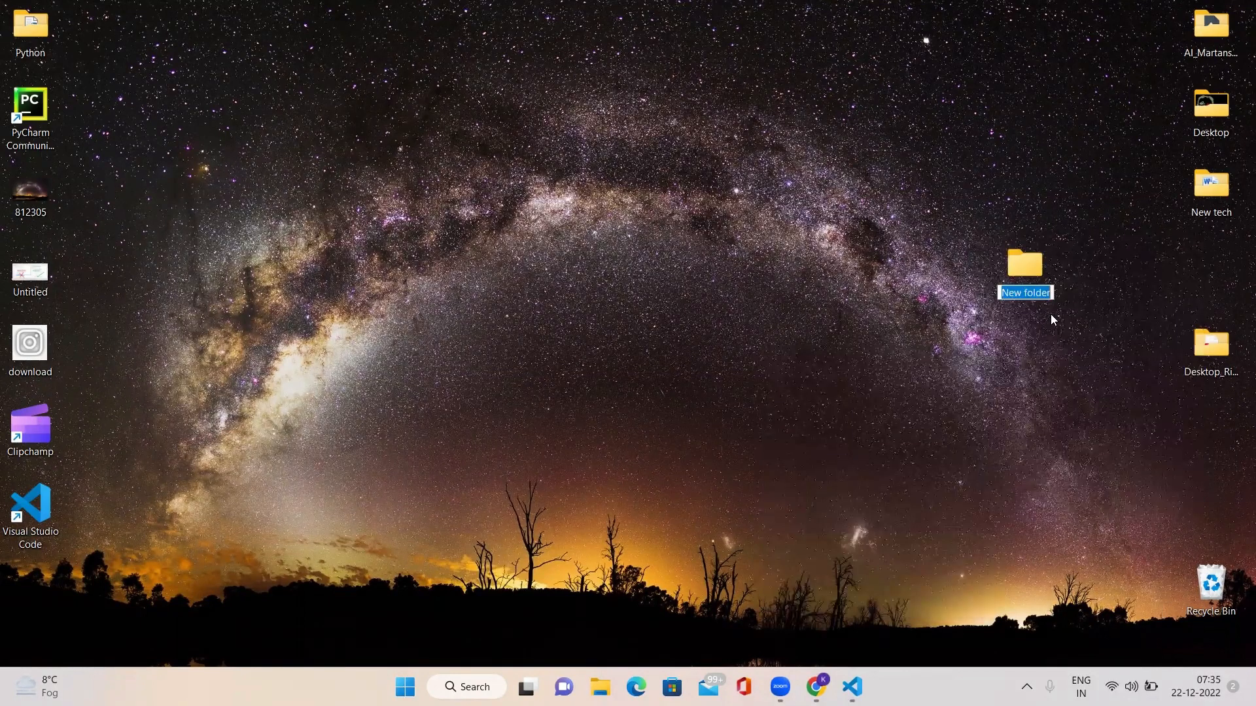
click(1014, 318)
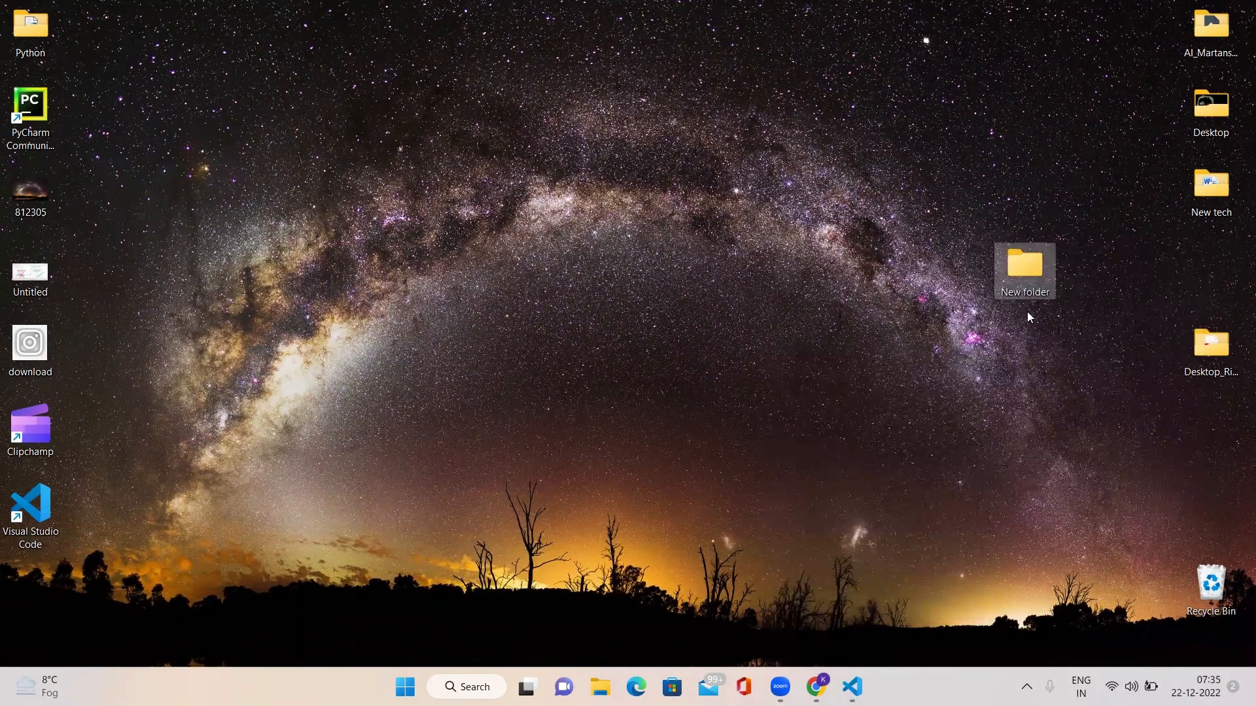
right_click(1009, 266)
key(Escape)
Step: Switch back to Visual Studio Code and open "New folder" from the Desktop as the working folder
key(alt+Tab)
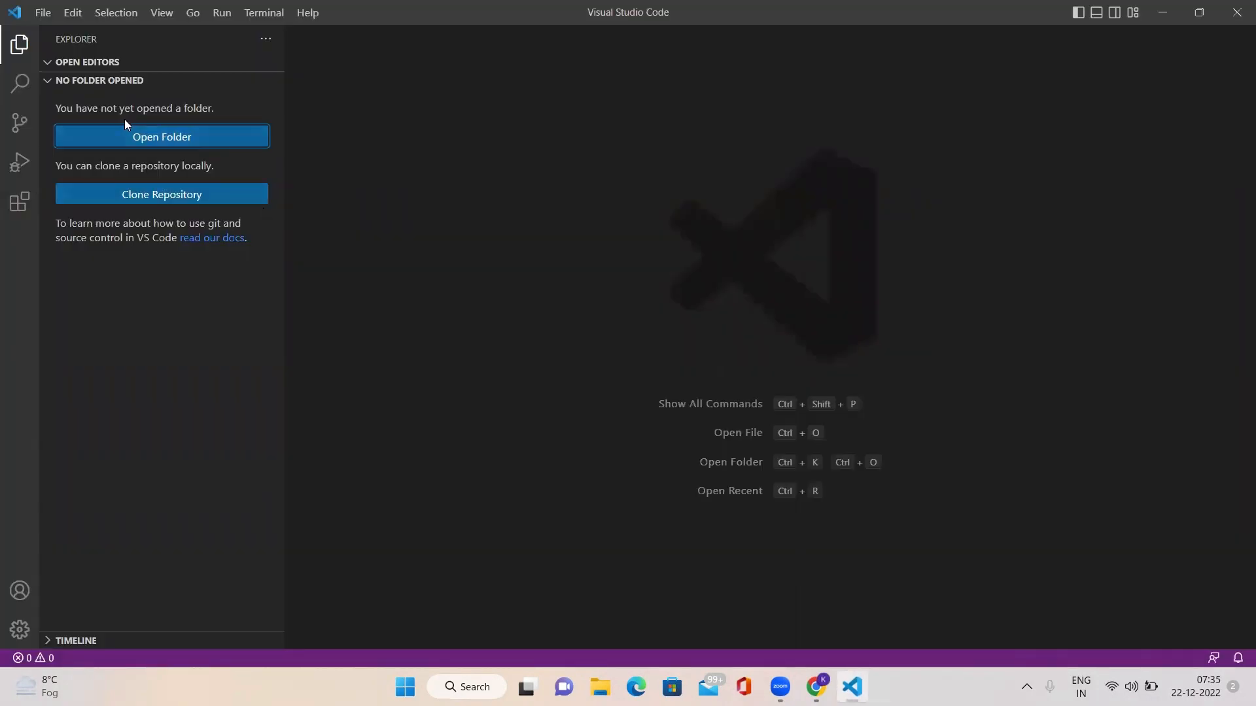
click(125, 137)
scroll(43, 183, up, 5)
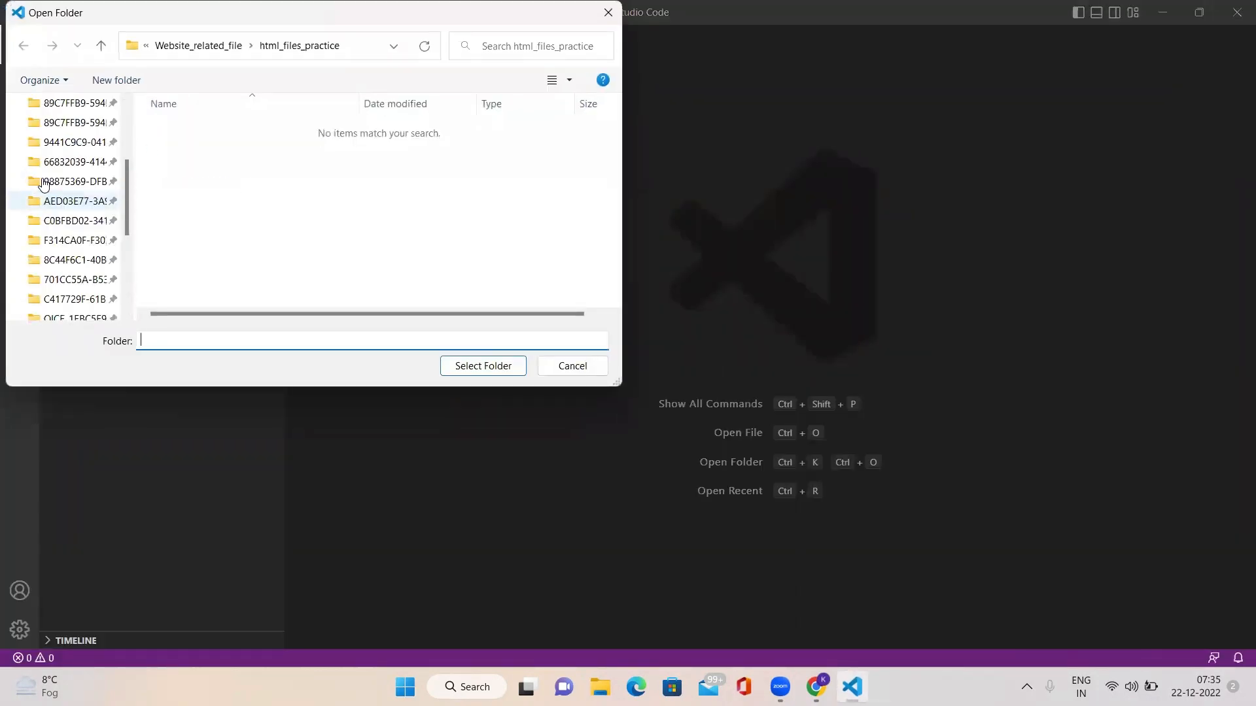
click(53, 142)
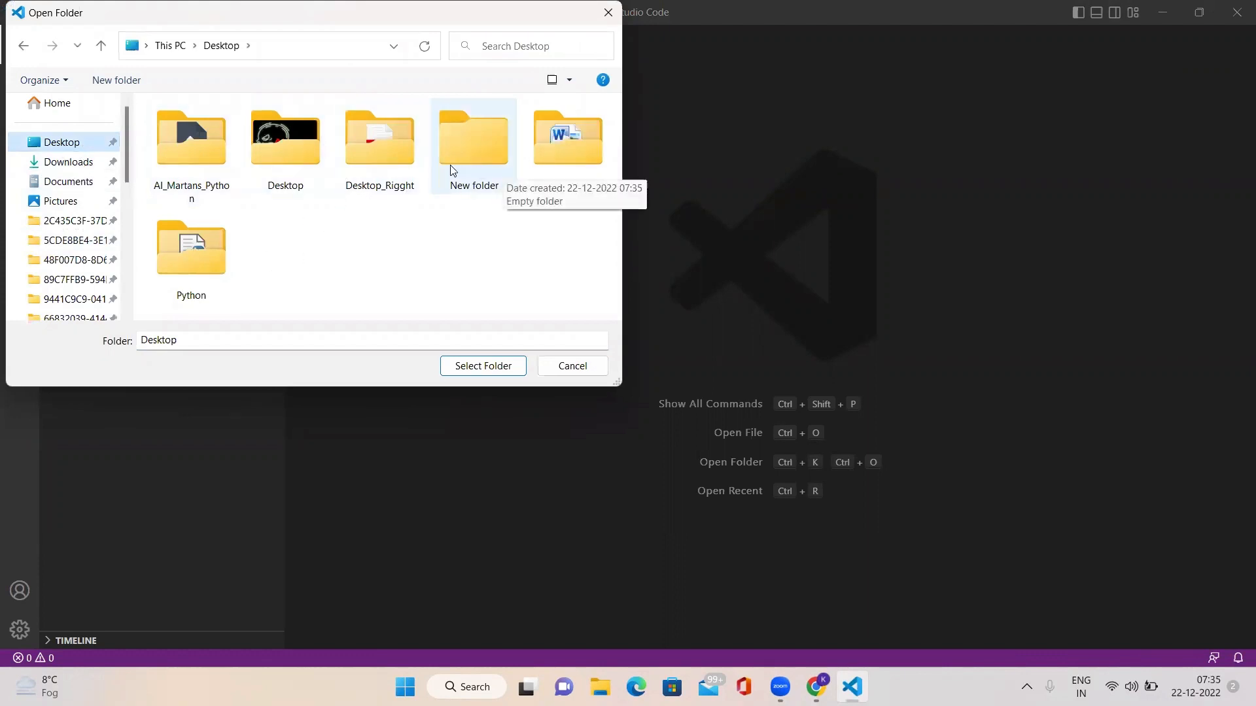
click(476, 155)
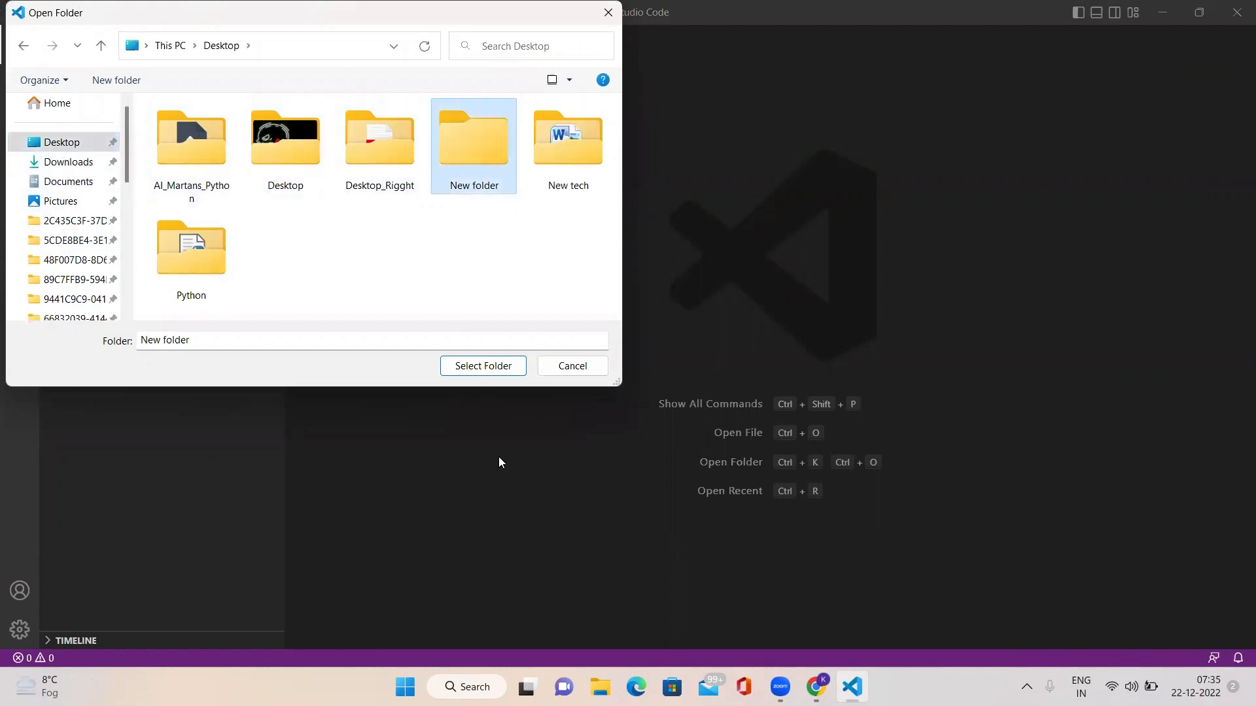
click(499, 371)
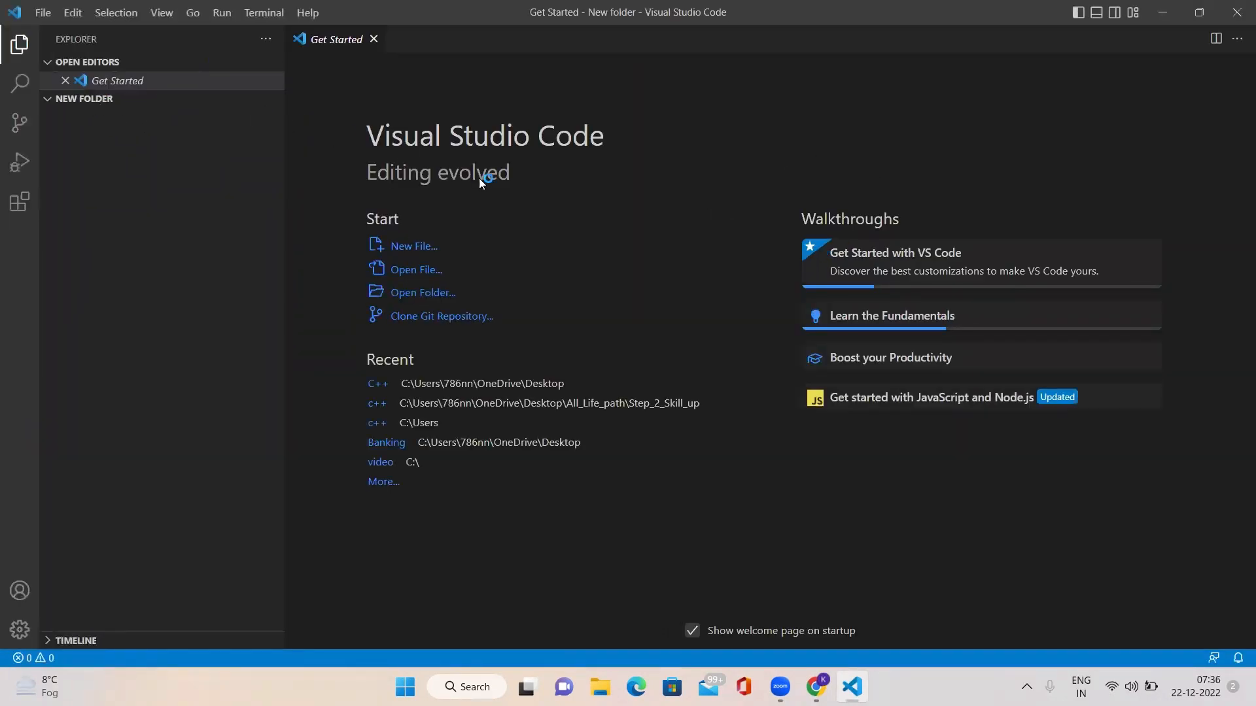
Step: Create a file named first.py in the opened folder
mouse_move(81, 112)
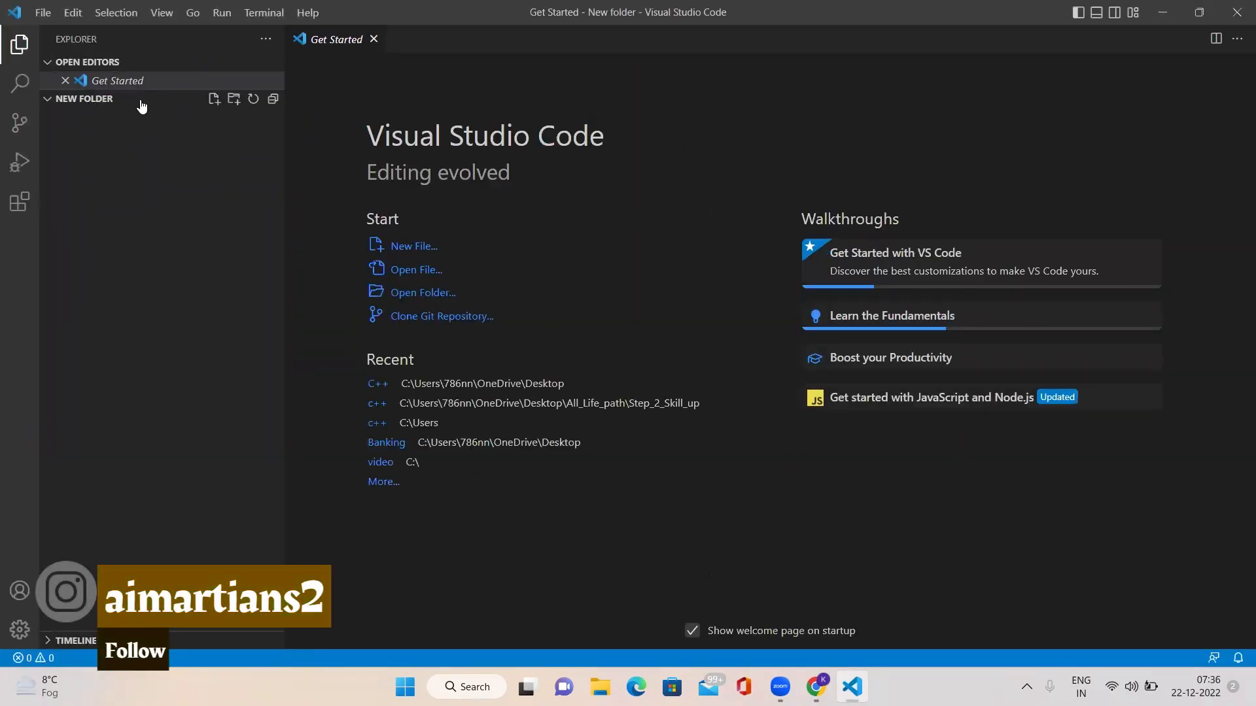
click(214, 100)
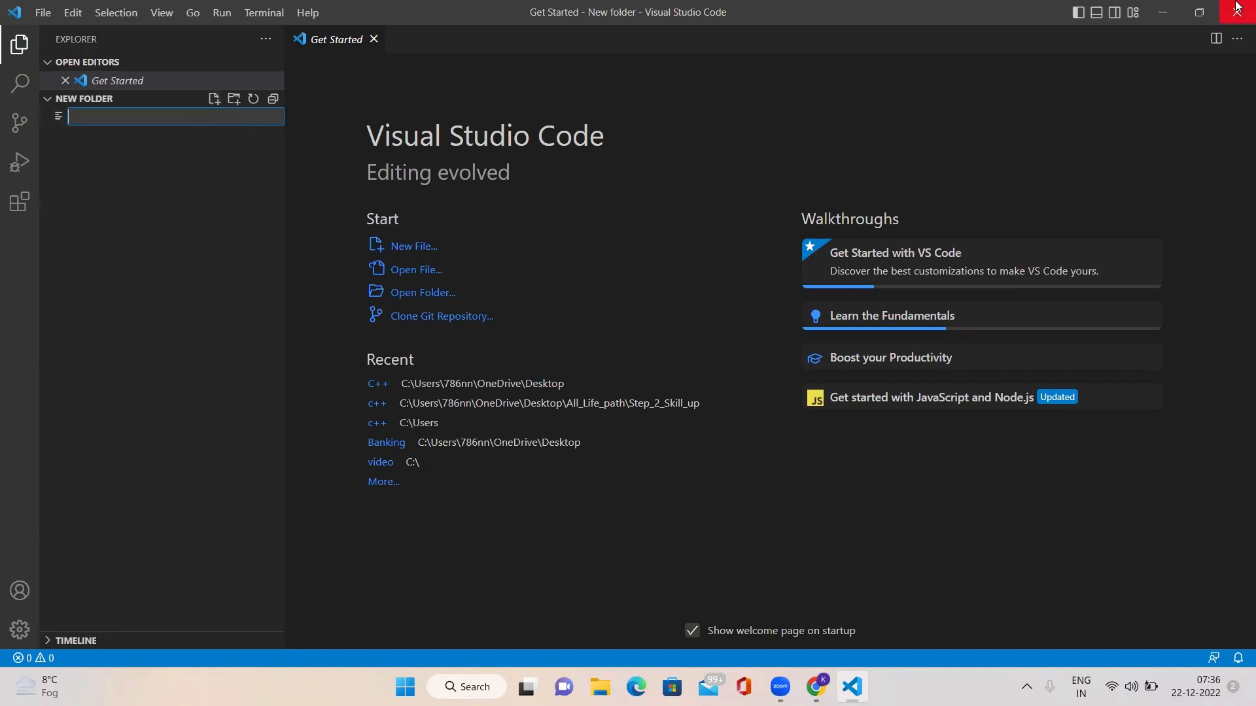
text(first.py)
key(Return)
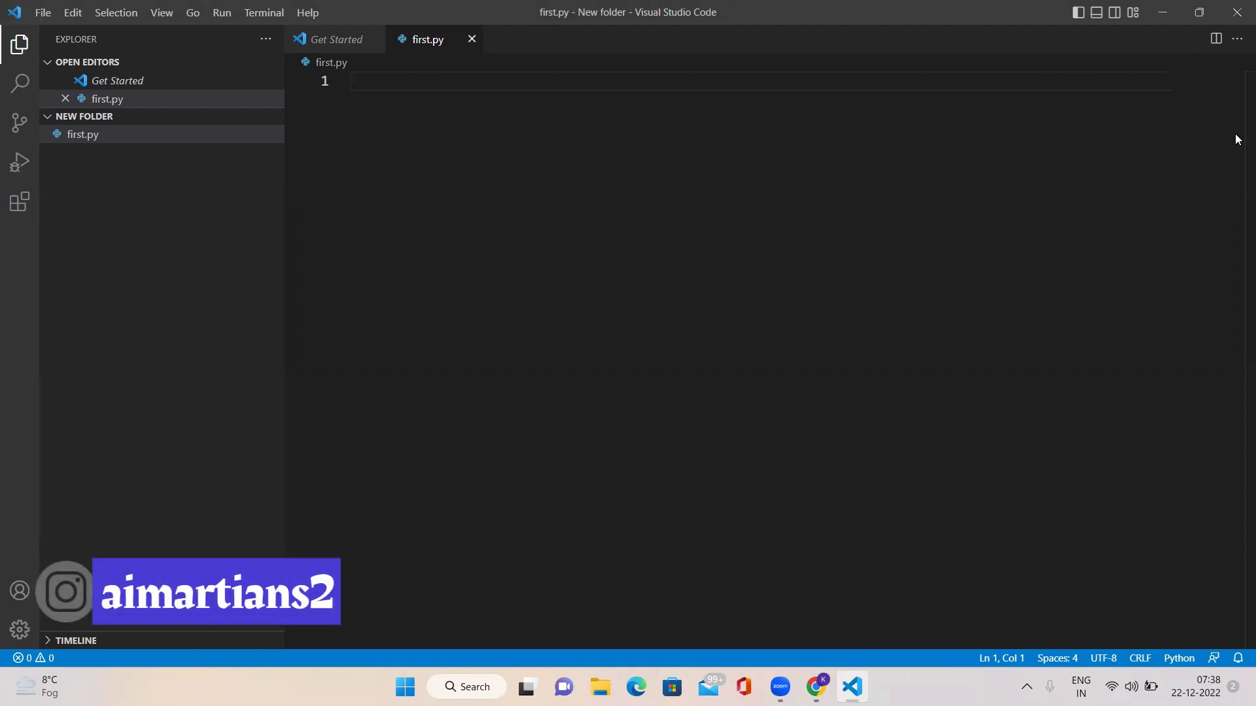
Step: Write the statement print("Hello world") on line 1 of first.py
text(print())
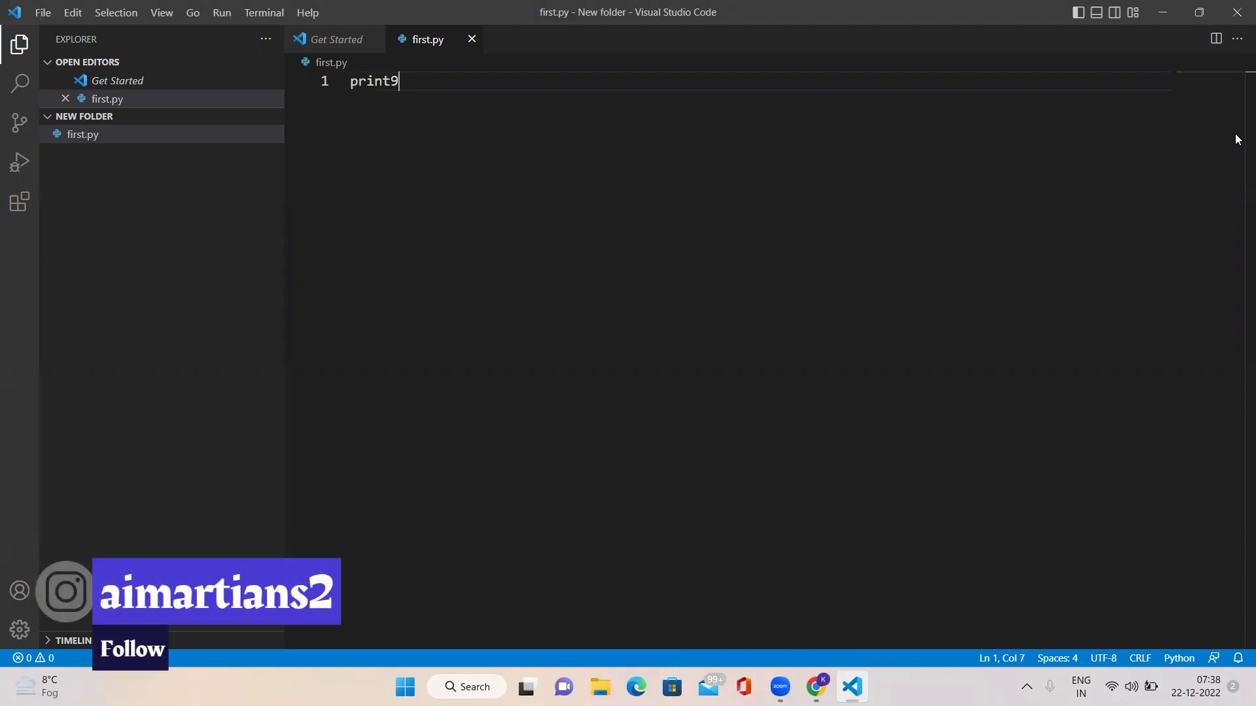
text(")
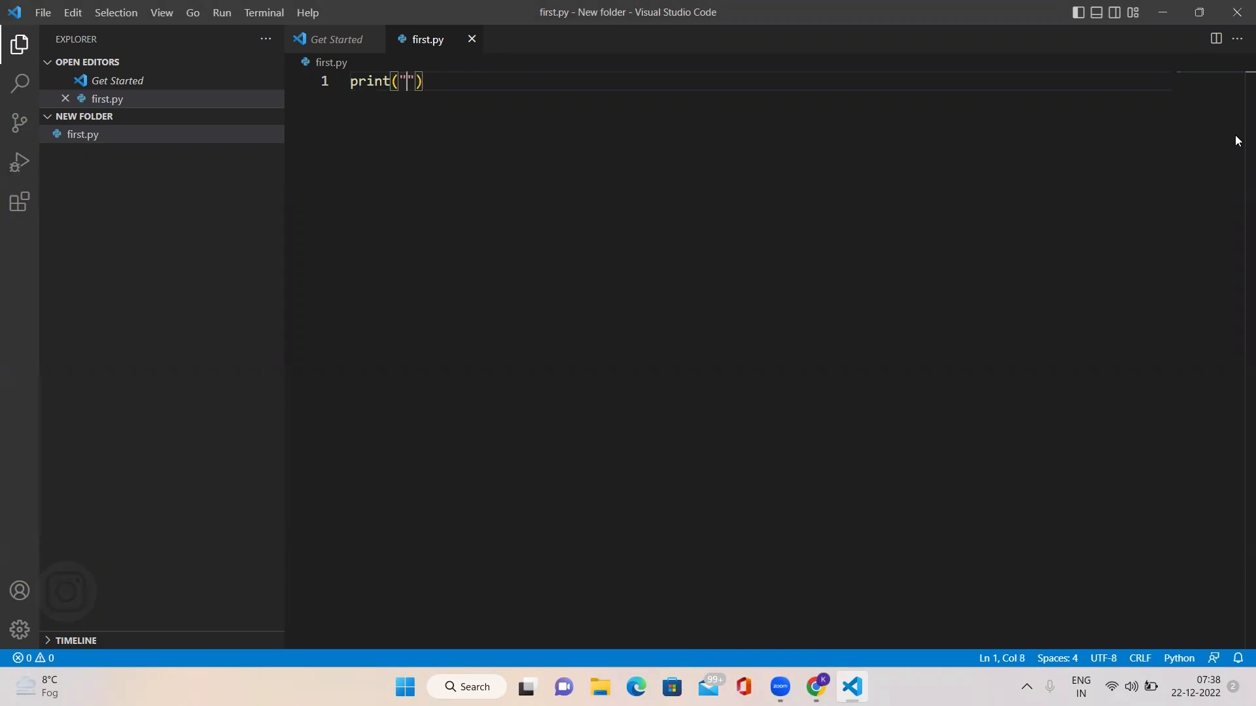
text(Hello world"))
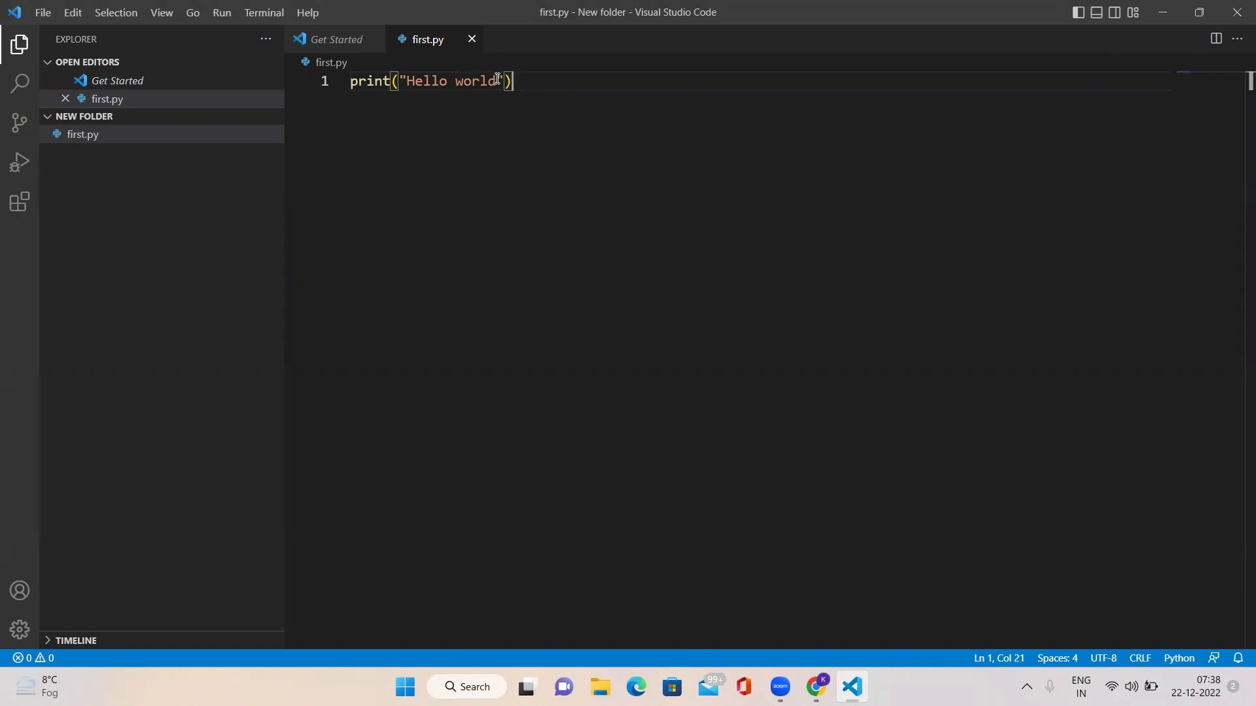
right_click(597, 103)
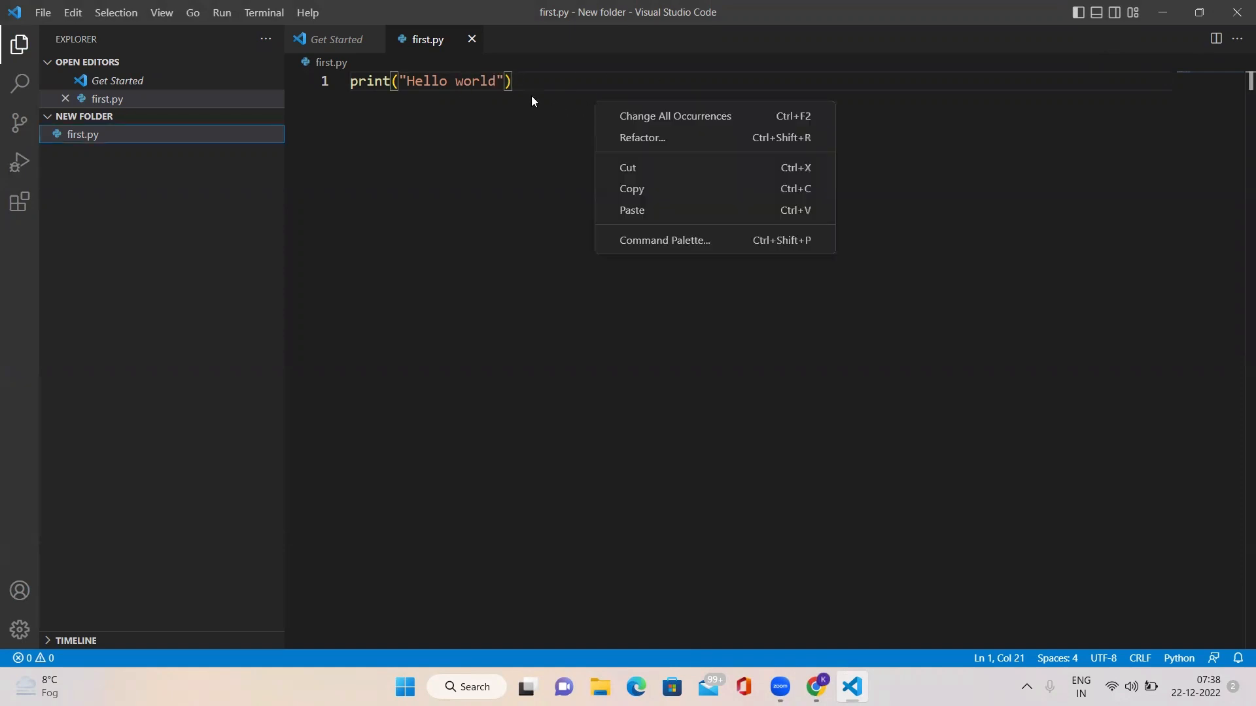
right_click(489, 85)
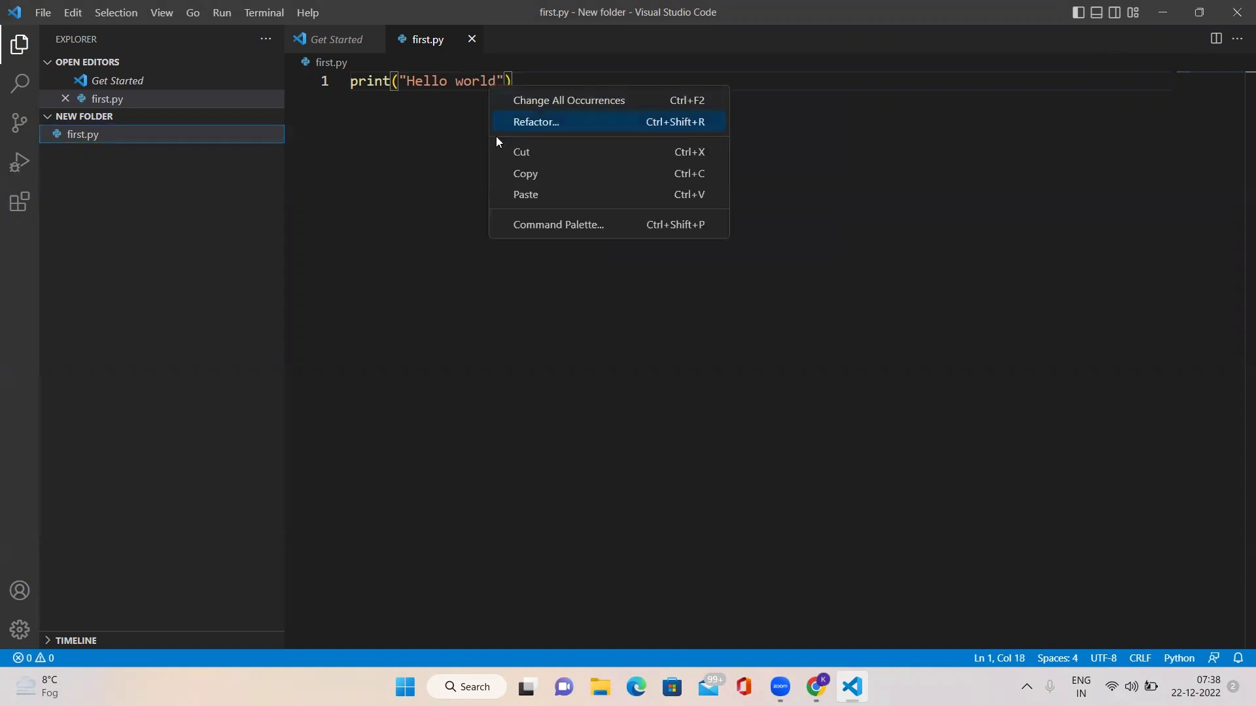
click(406, 149)
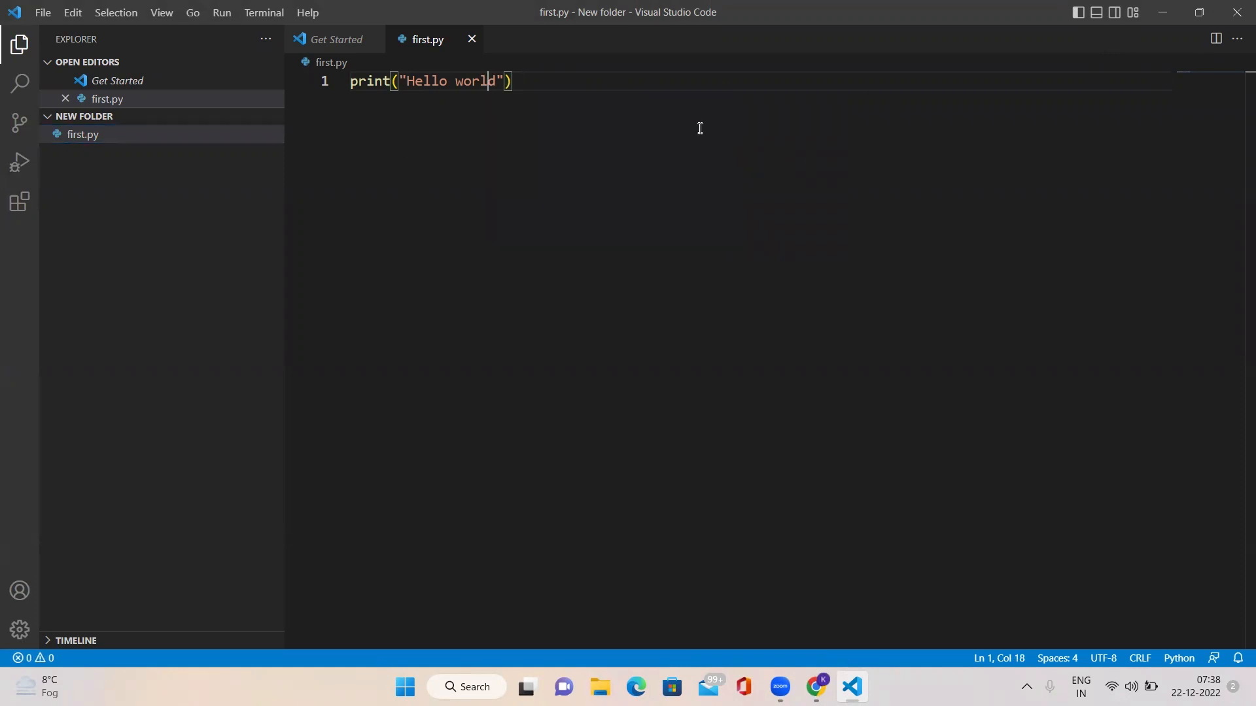
Step: Search the extension marketplace for python
click(19, 203)
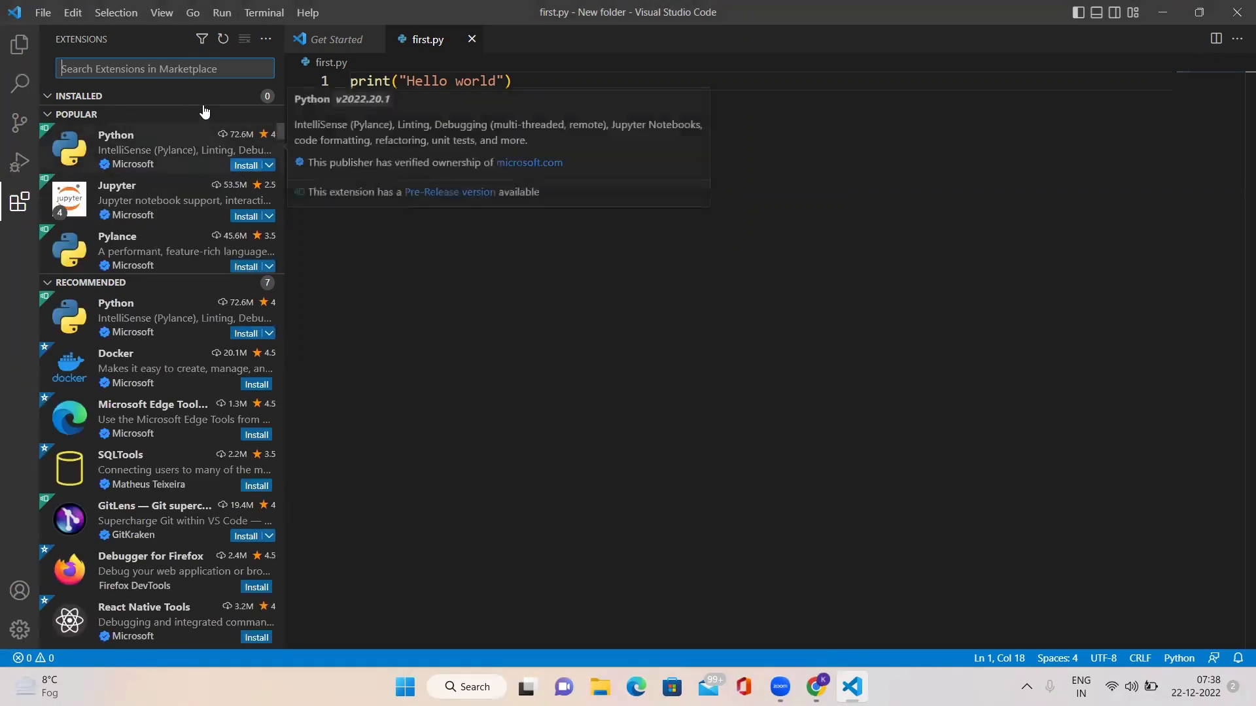
text(p)
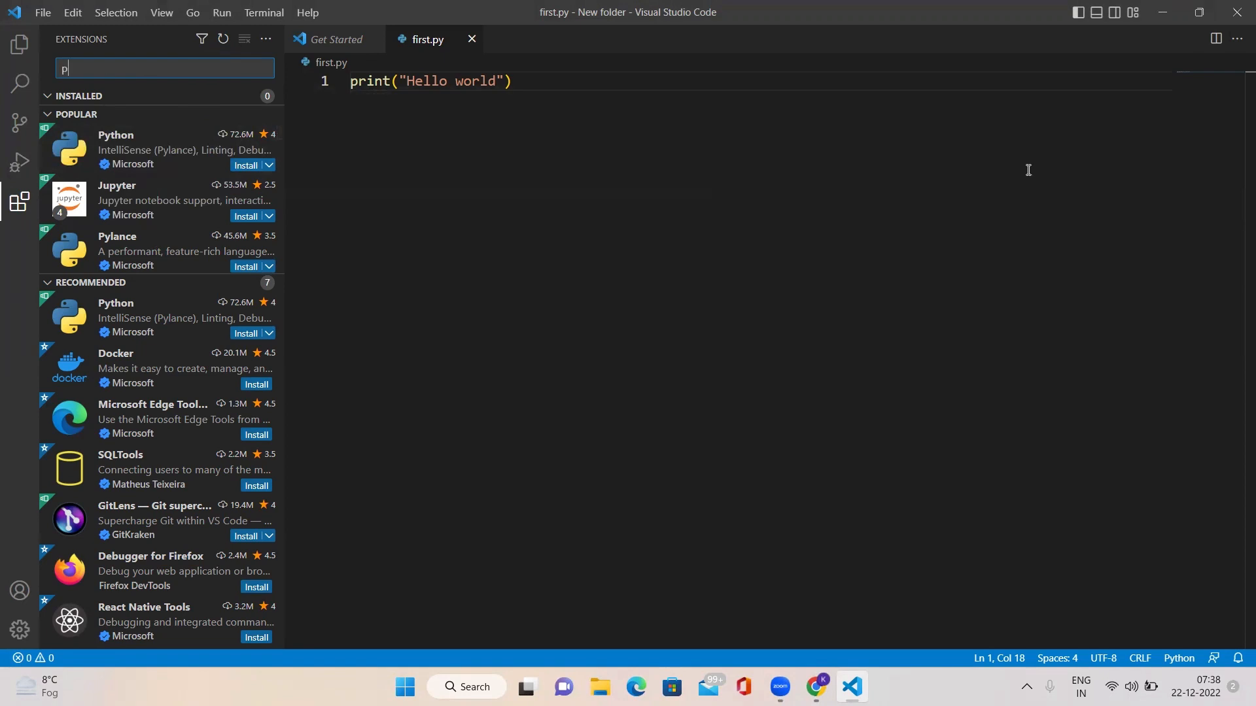
text(ython)
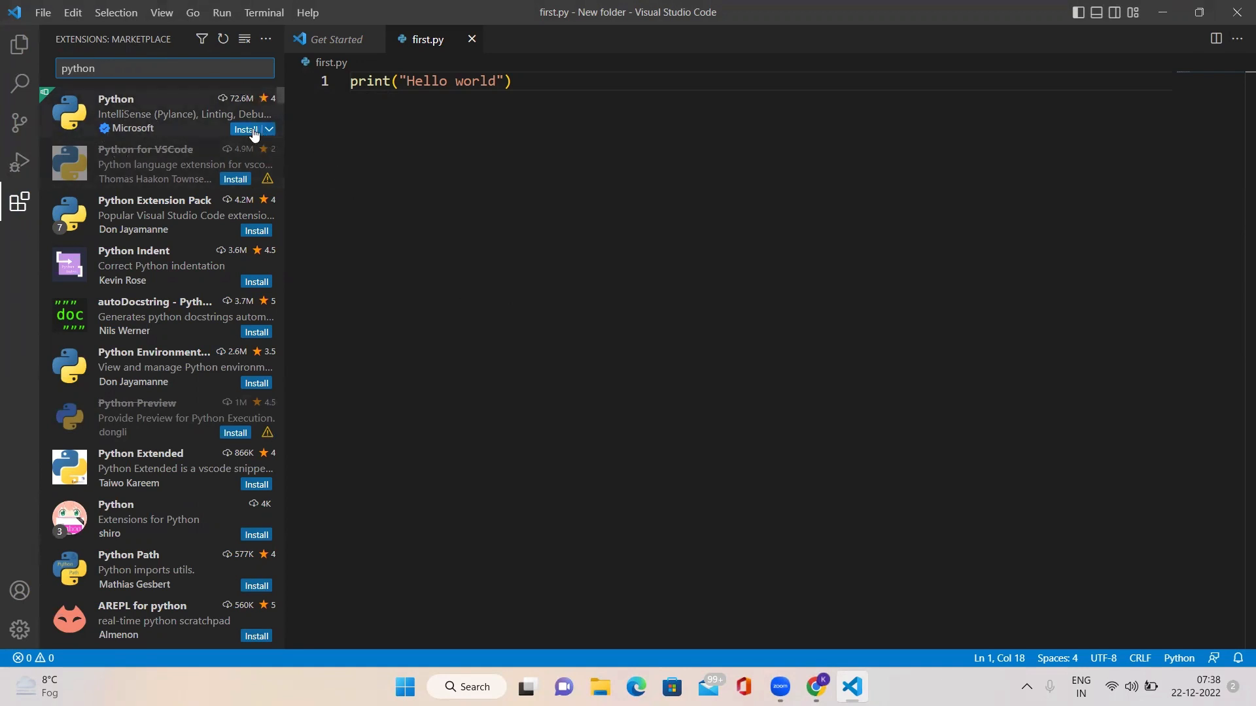
mouse_move(247, 132)
Step: Search the extension marketplace for java, and for c in its place
key(BackSpace)
key(BackSpace)
key(BackSpace)
key(BackSpace)
key(BackSpace)
key(BackSpace)
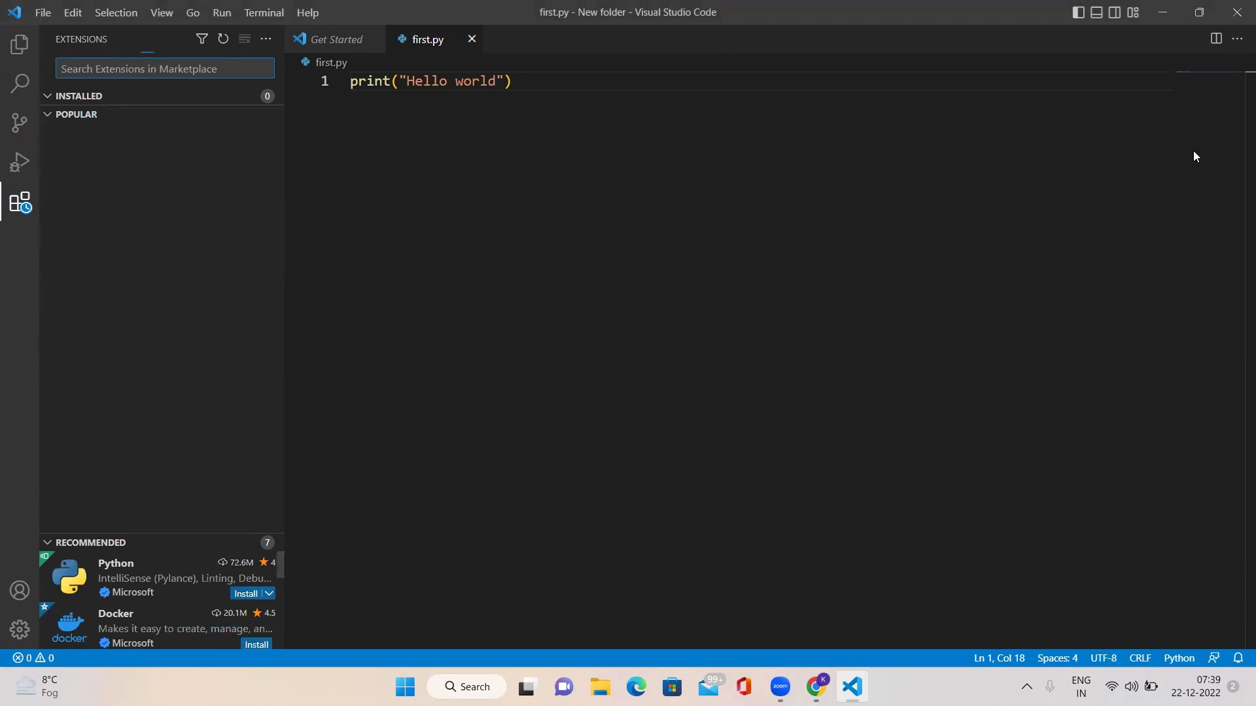
text(ju)
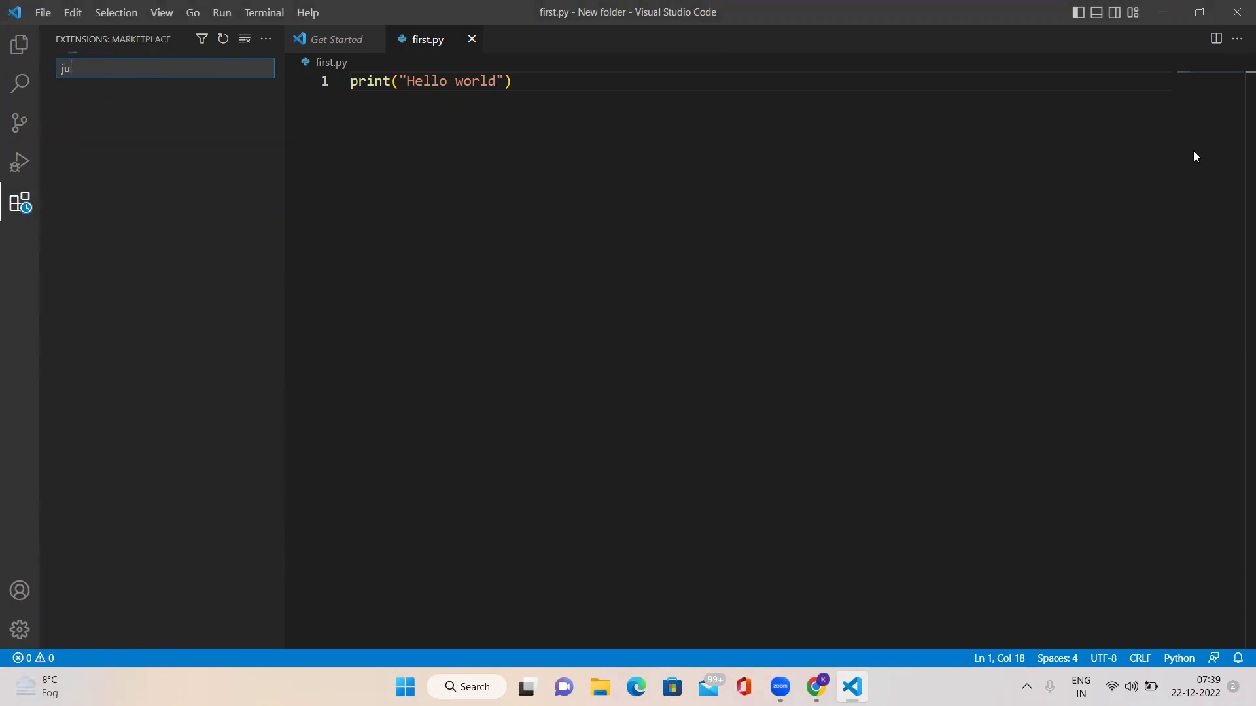
key(BackSpace)
text(ava)
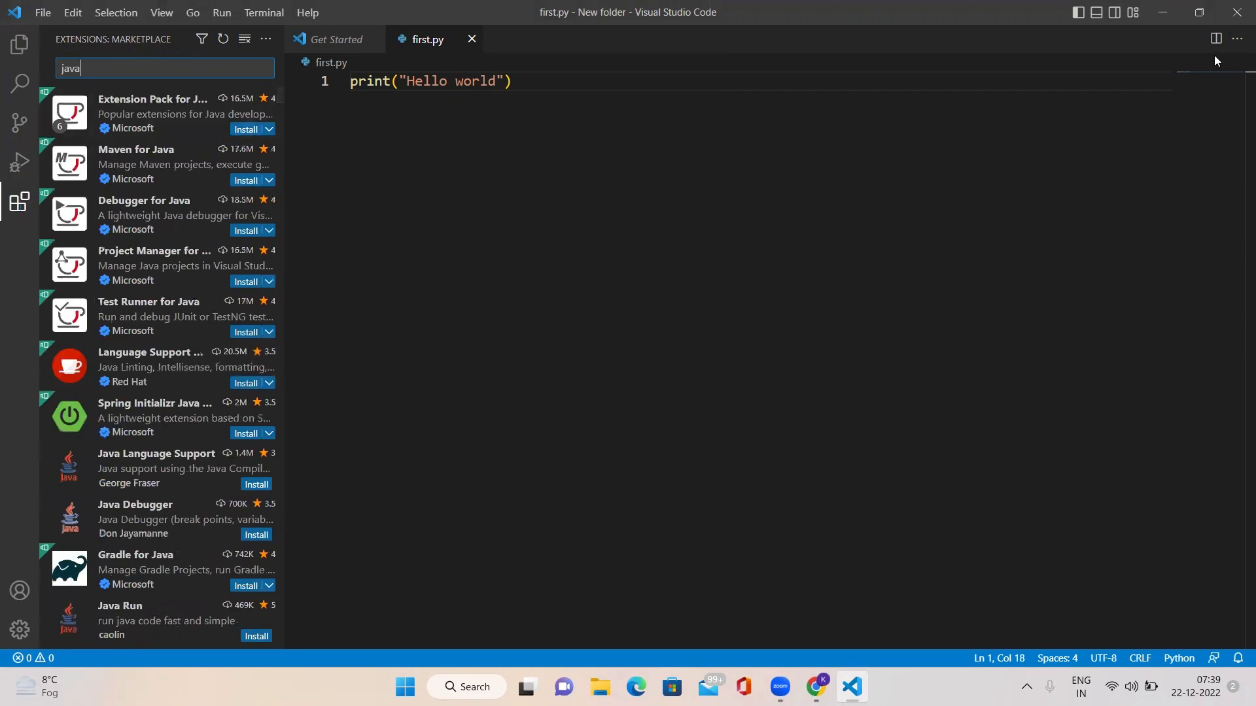
key(BackSpace)
key(BackSpace)
key(BackSpace)
key(BackSpace)
text(c)
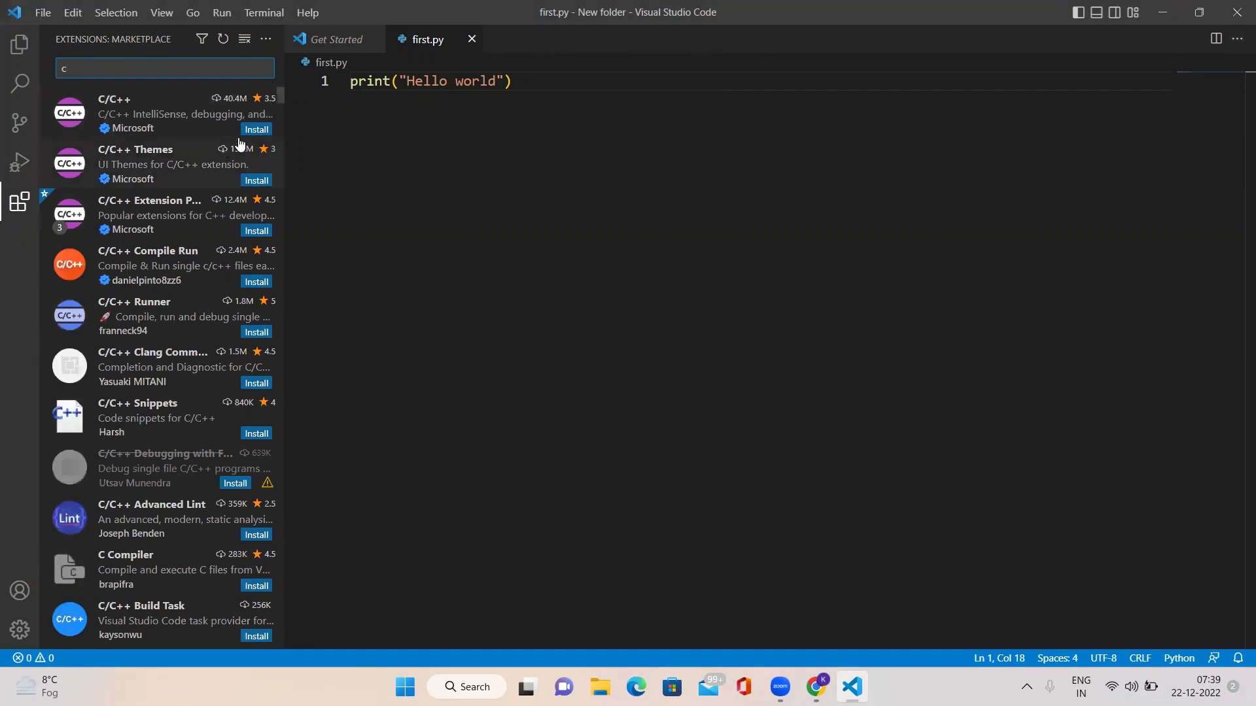
Step: Search the extension marketplace for python and install the Python extension by Microsoft from its details page
key(BackSpace)
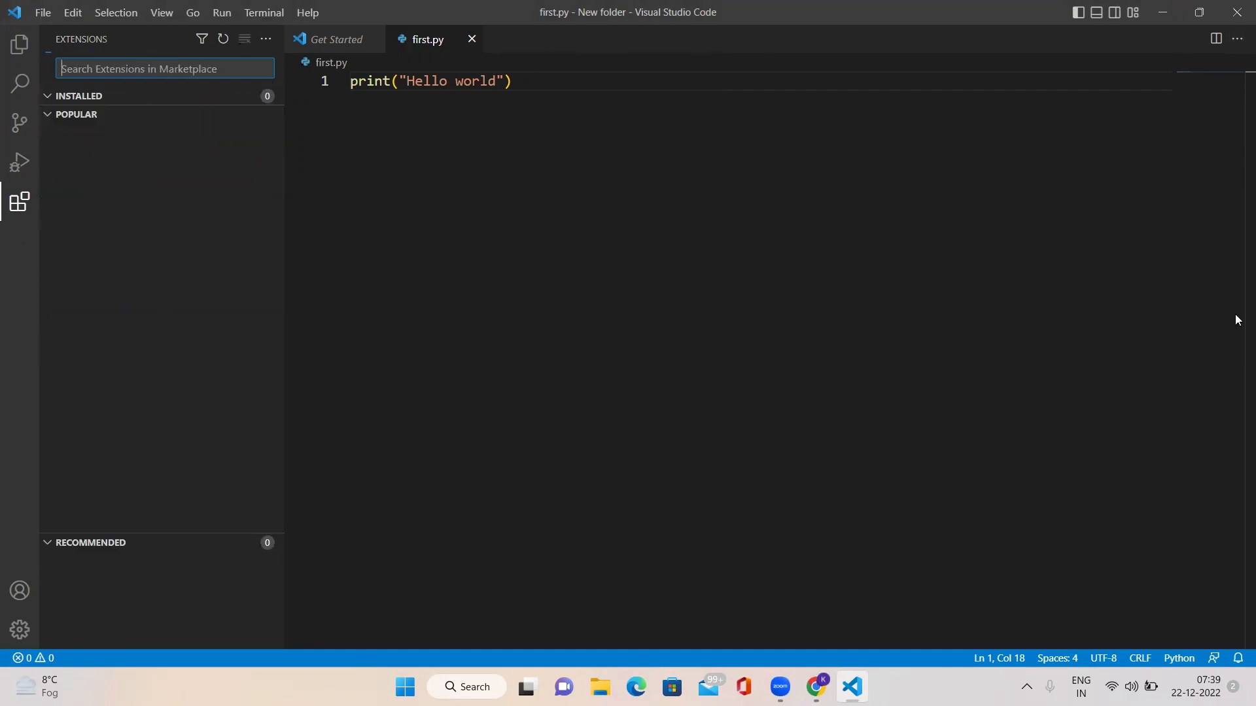
text(python)
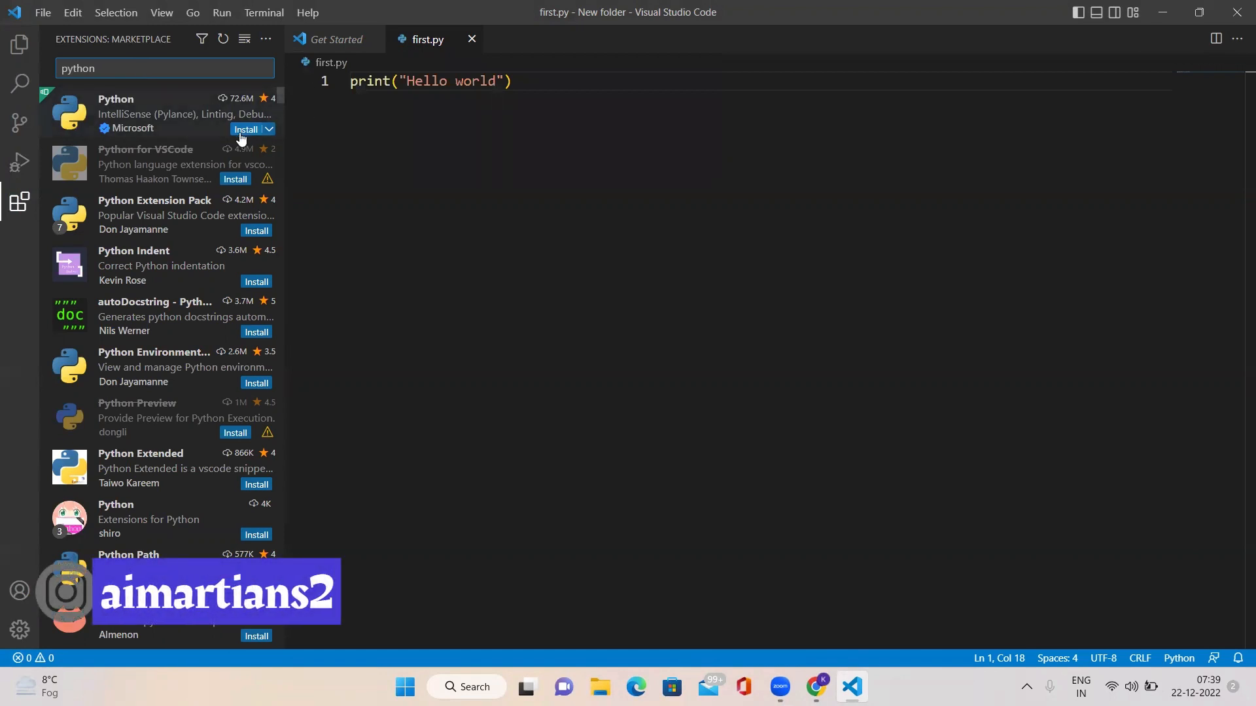
click(134, 127)
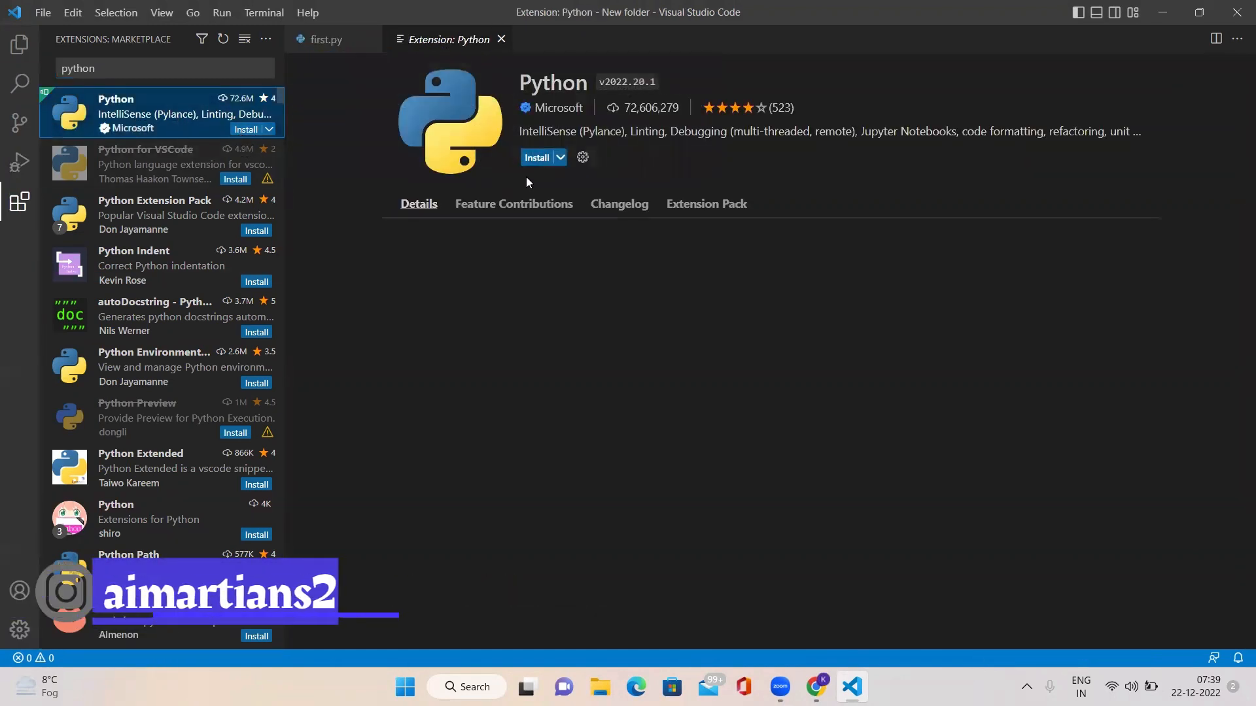
click(537, 159)
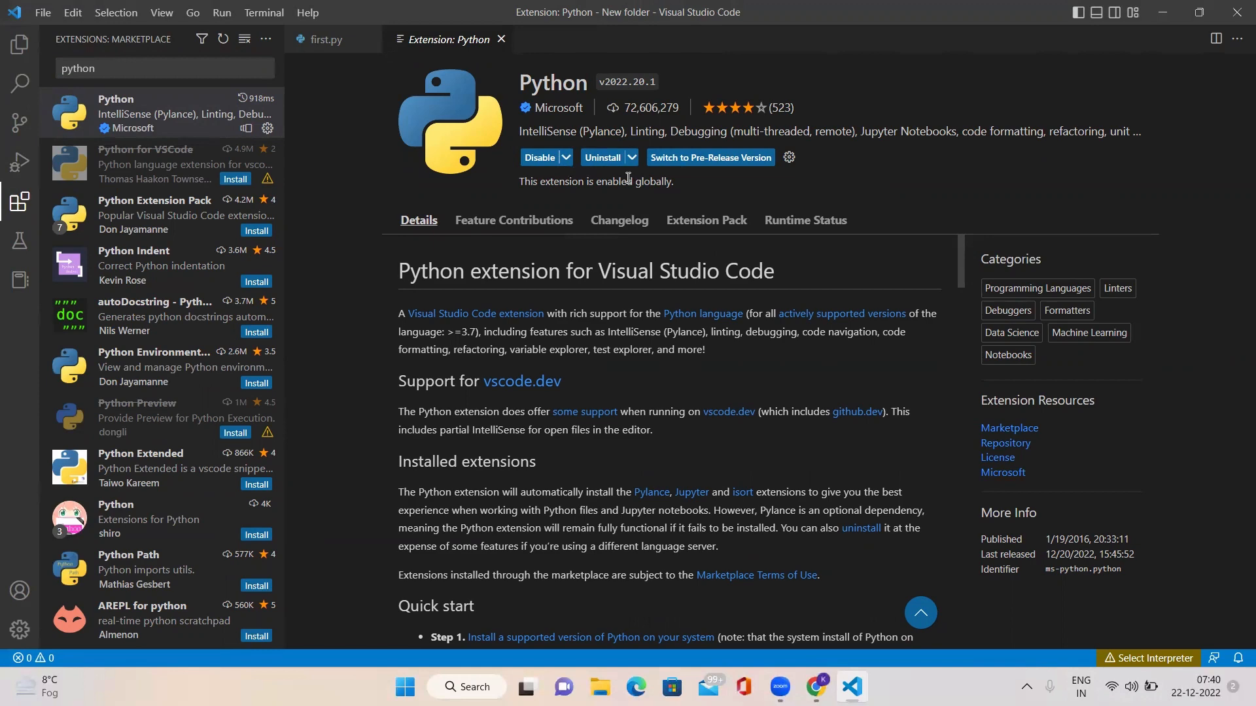
Step: Open first.py from the folder, try to run it, and select the recommended Python 3.11.1 64-bit interpreter
click(19, 44)
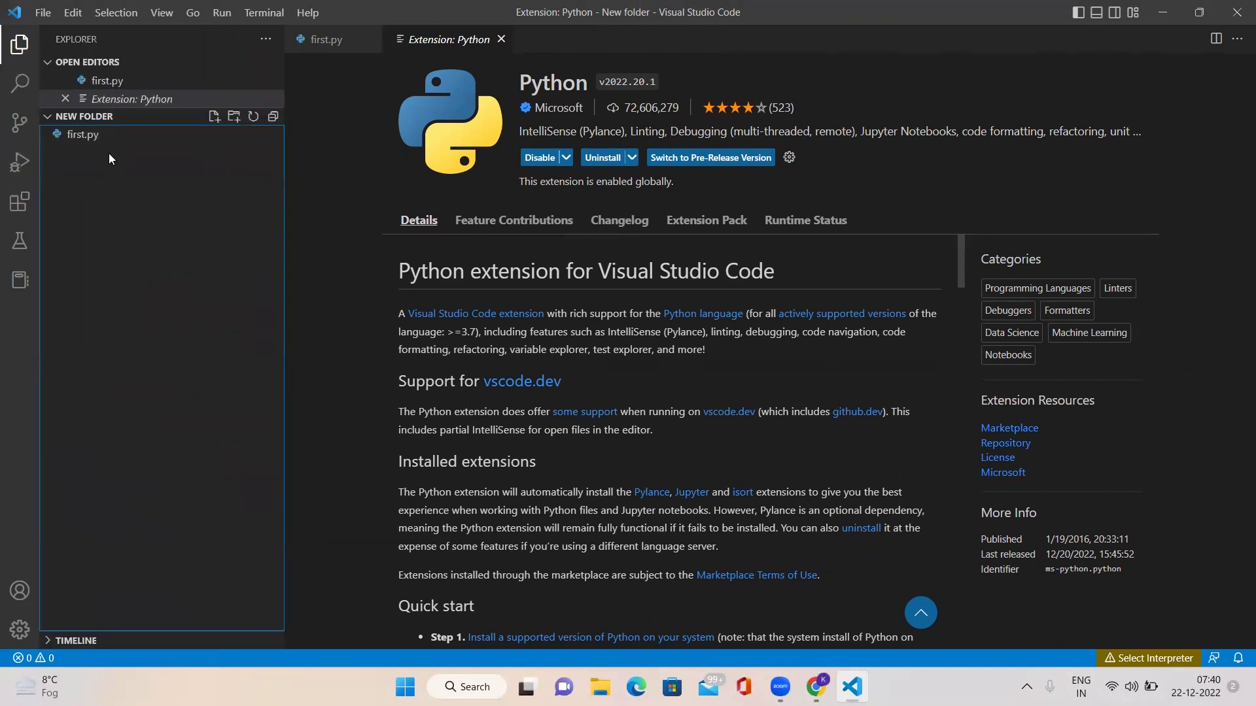
click(102, 136)
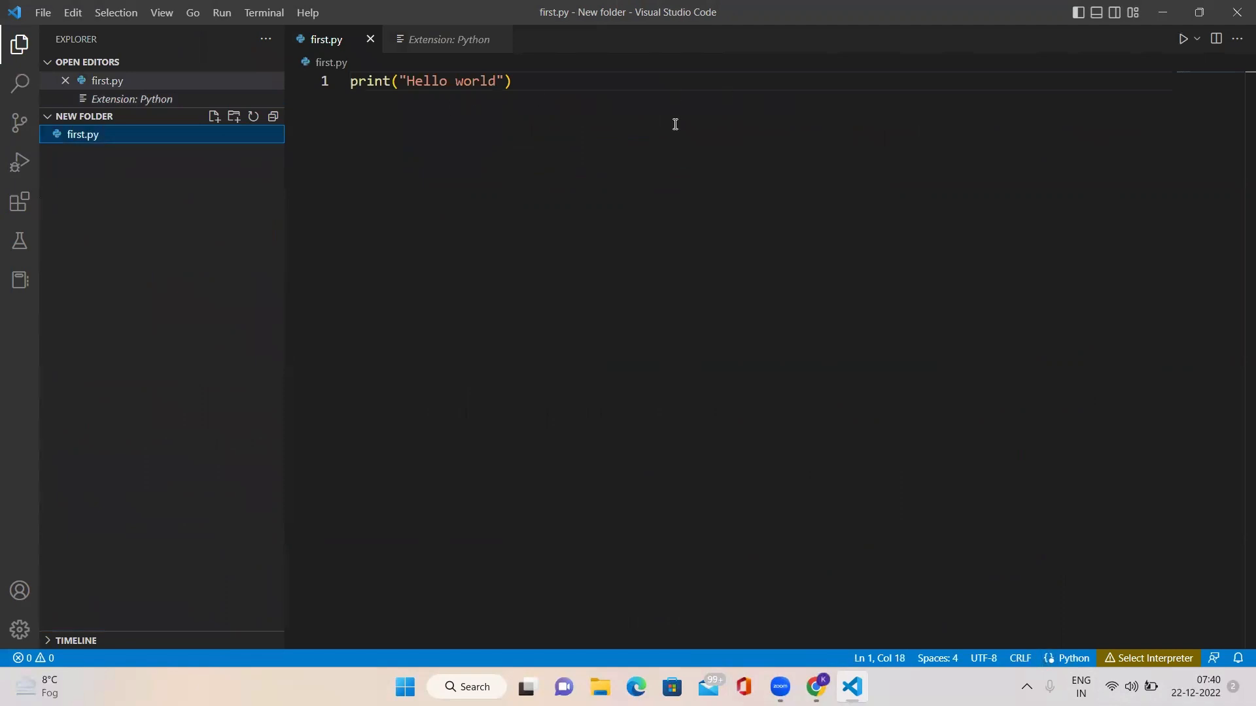
click(1183, 41)
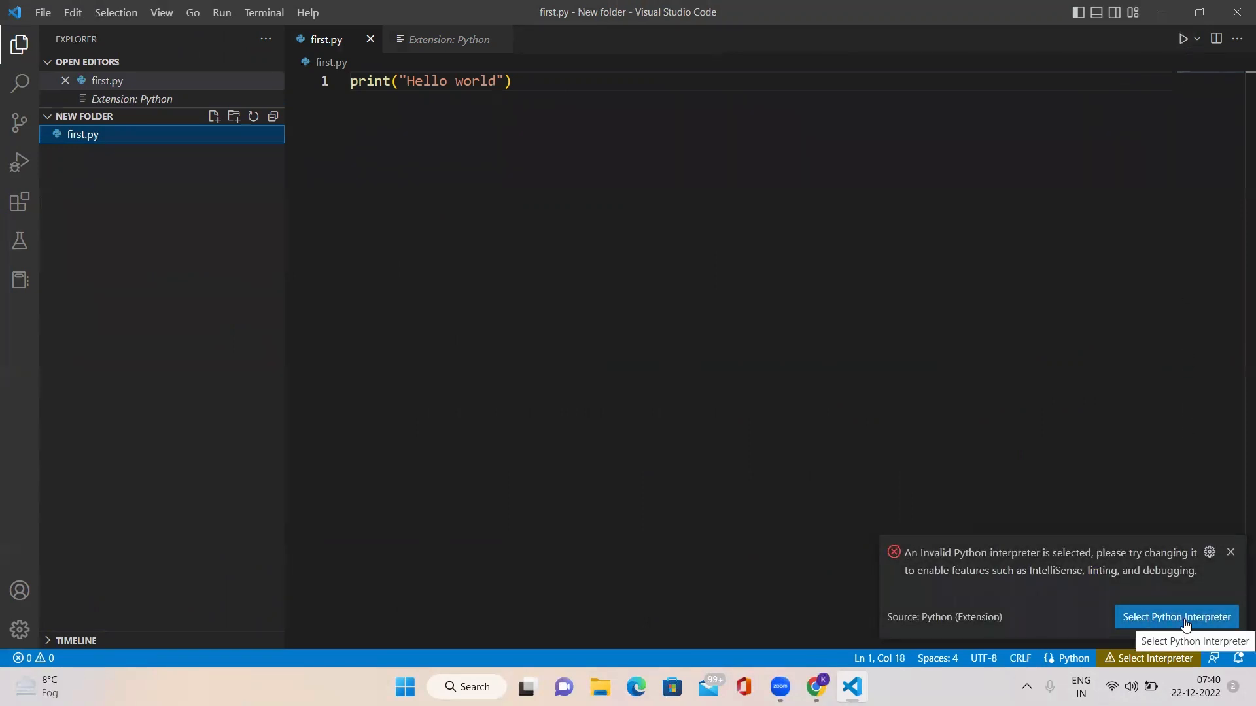
click(1184, 619)
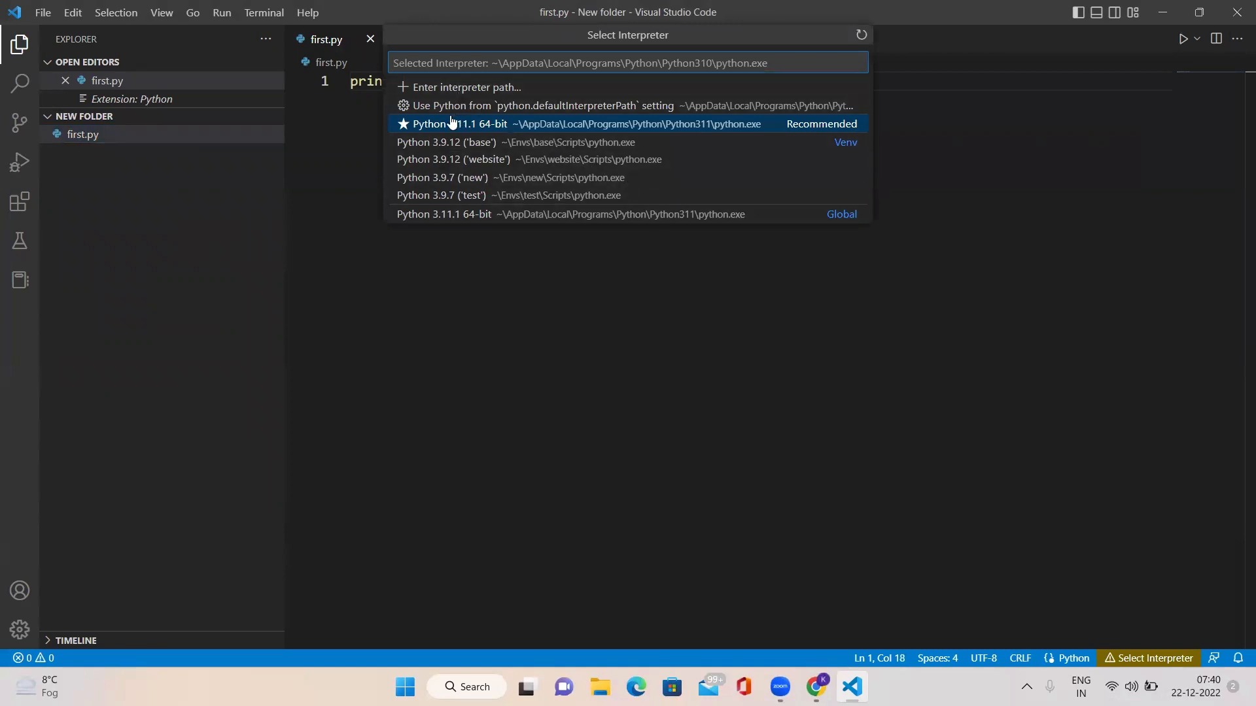
click(510, 131)
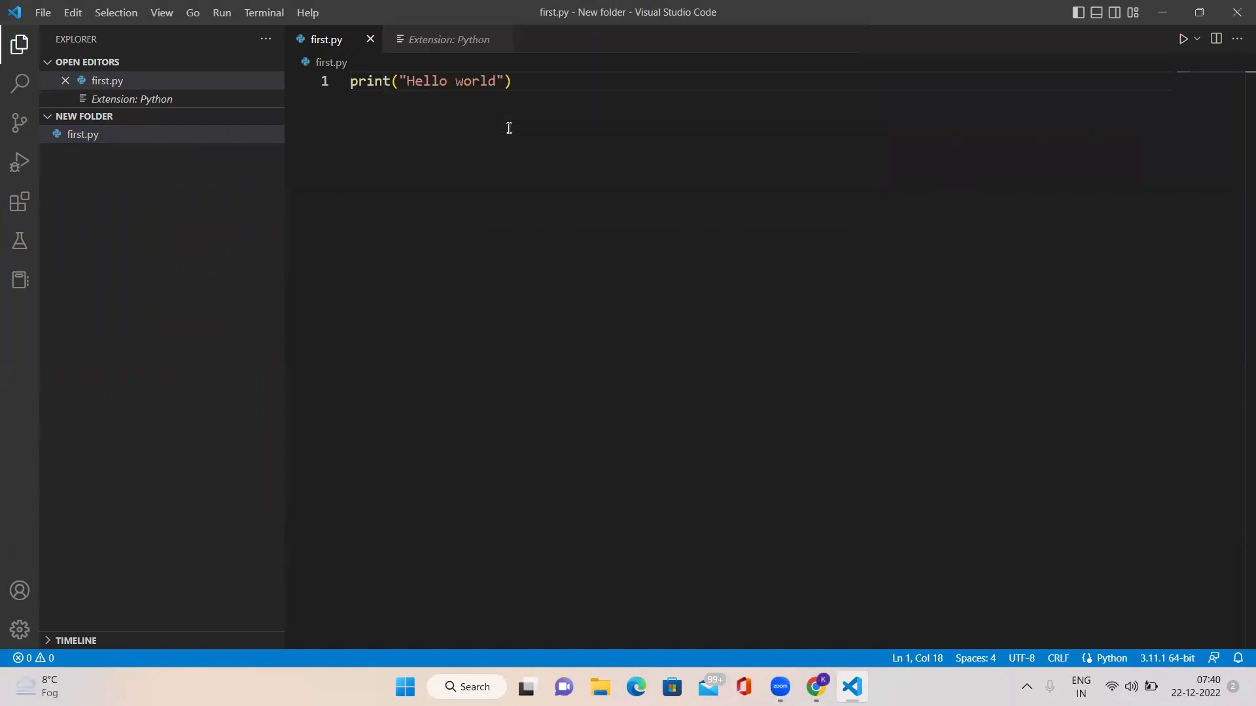
Step: Run first.py with the selected interpreter and highlight the script's printed line in the terminal
click(1182, 40)
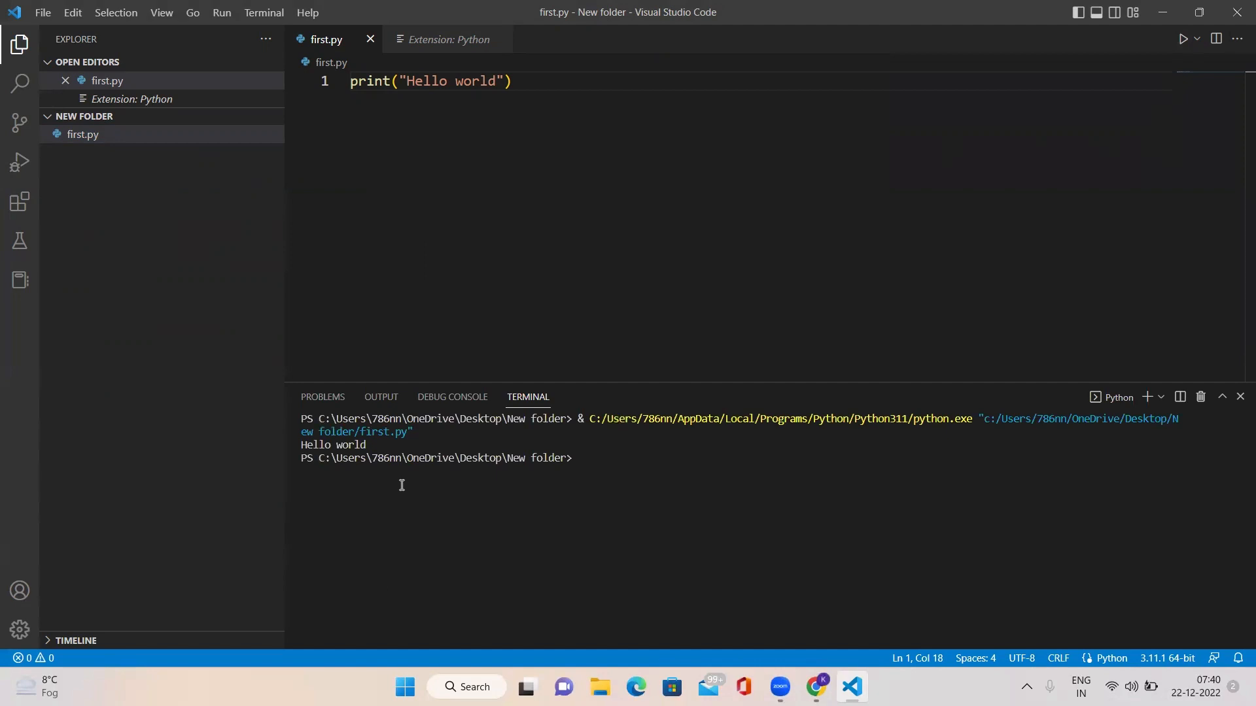
drag(377, 446, 307, 442)
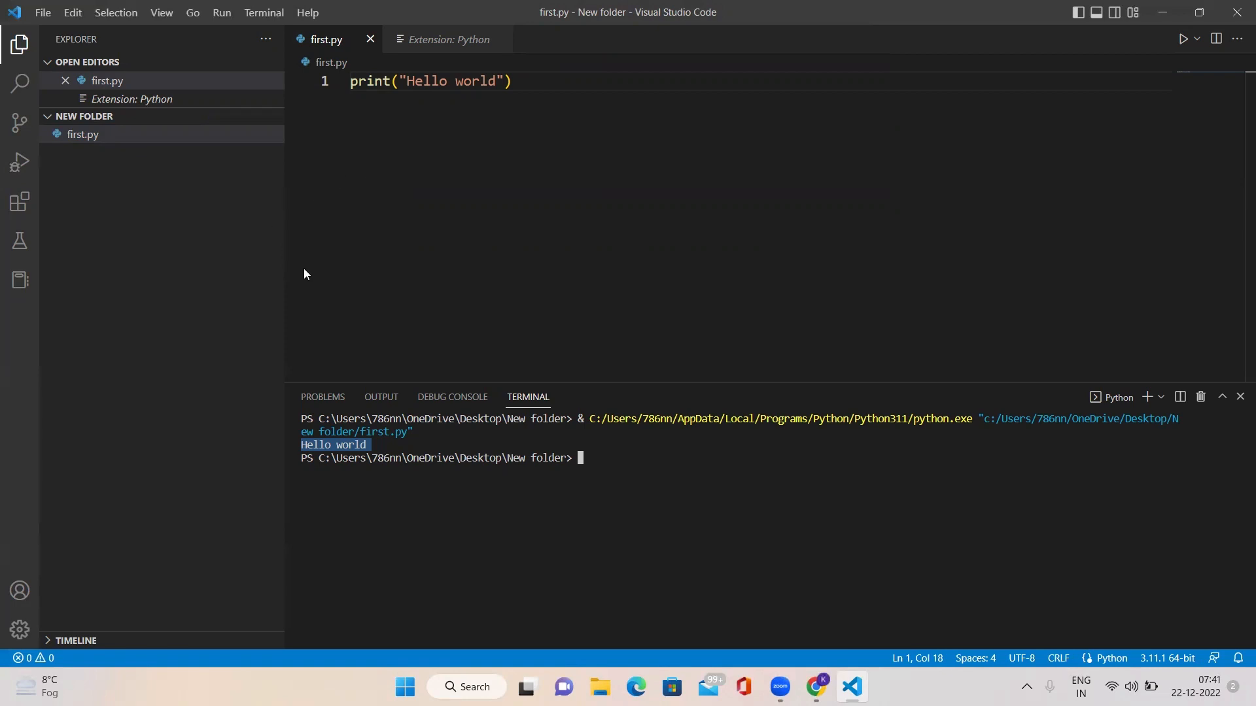
Step: Return to the extension marketplace list
click(20, 208)
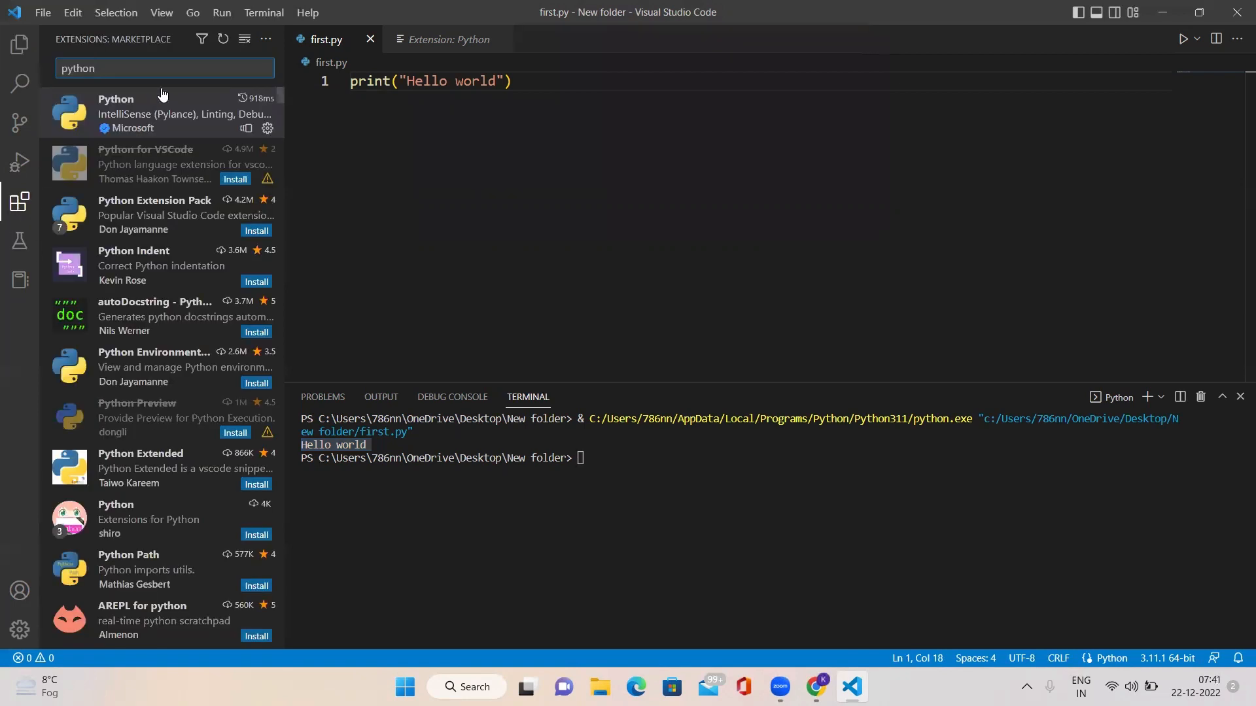